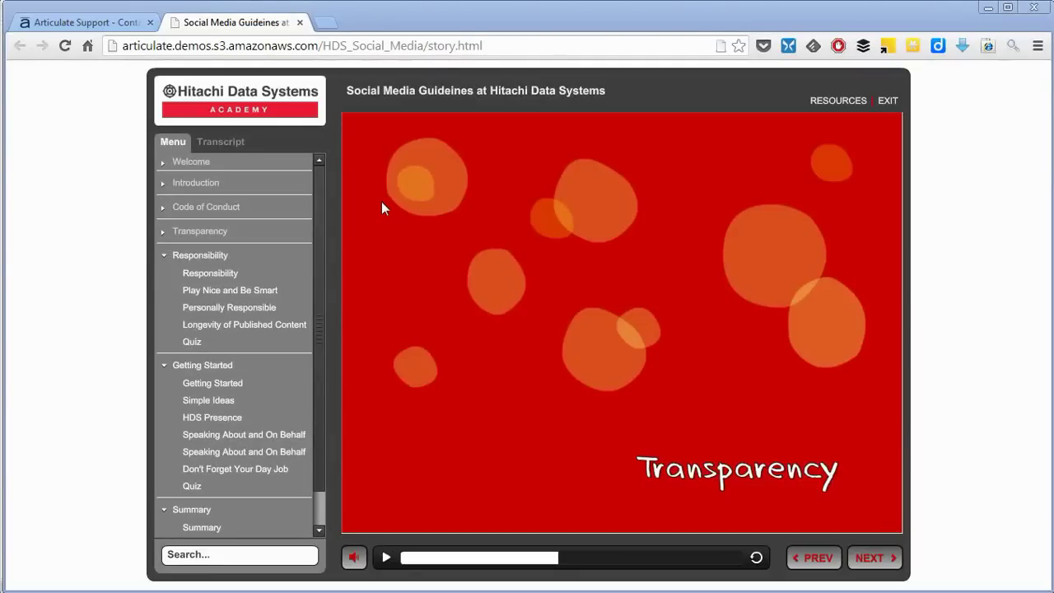
# - Expand and collapse the Welcome and Introduction sections of the published course outline, then view the Responsibility slides
pyautogui.click(163, 168)
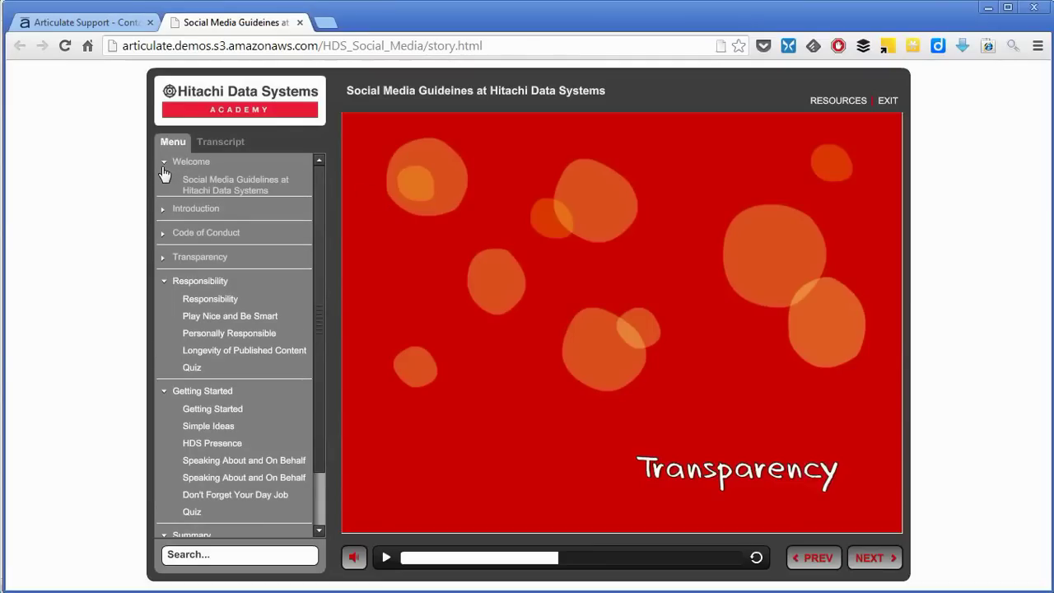
pyautogui.click(165, 167)
pyautogui.click(162, 189)
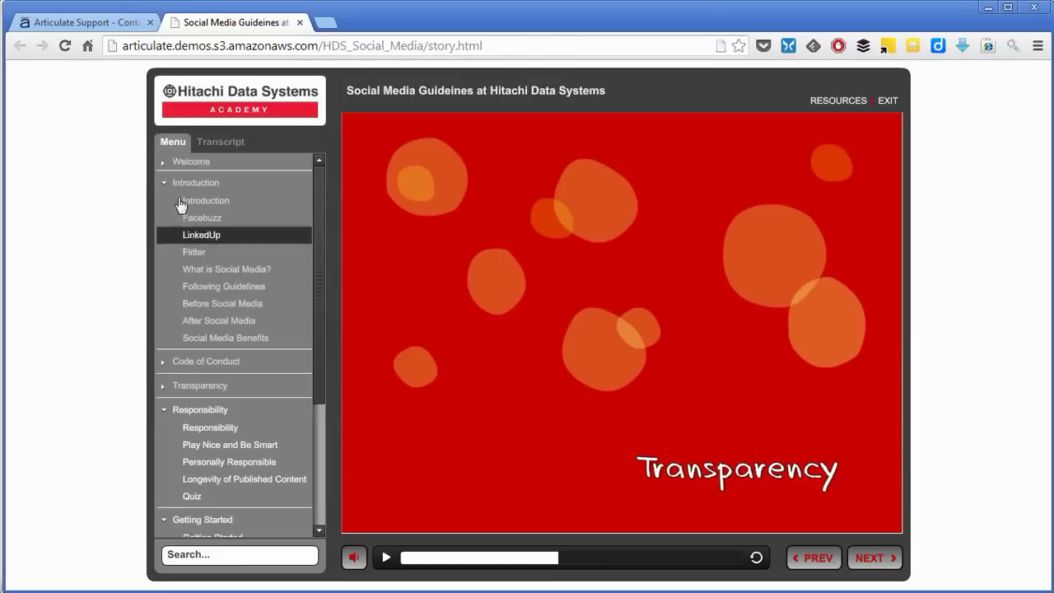
pyautogui.click(164, 190)
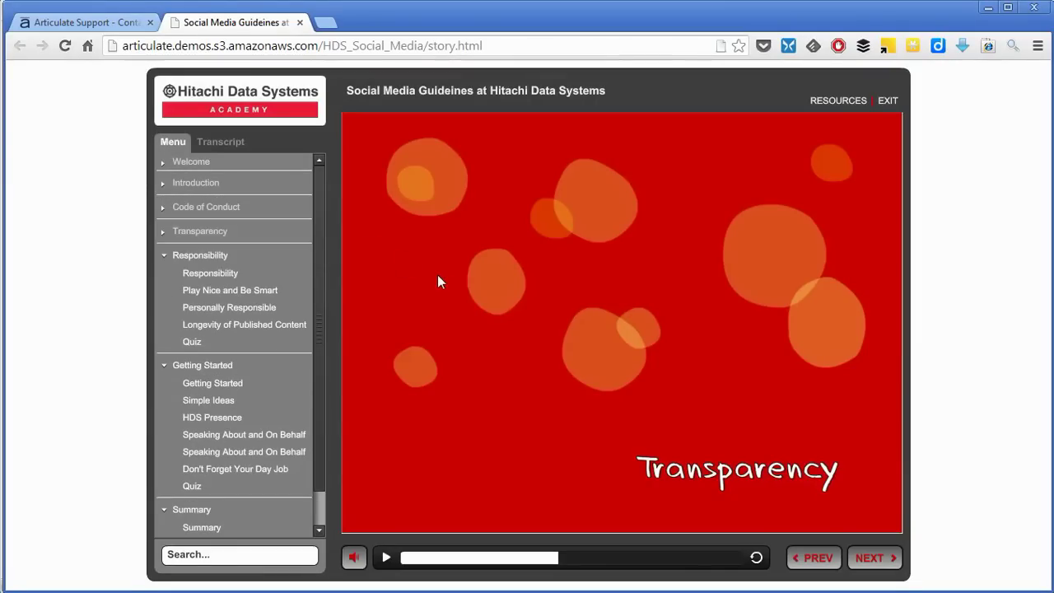
pyautogui.click(209, 279)
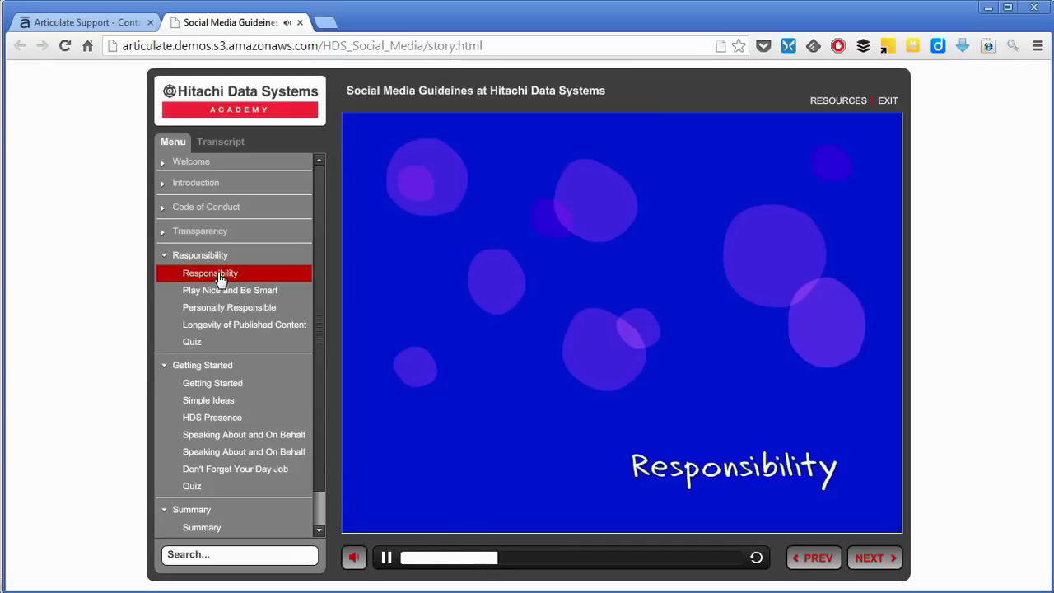
pyautogui.click(218, 292)
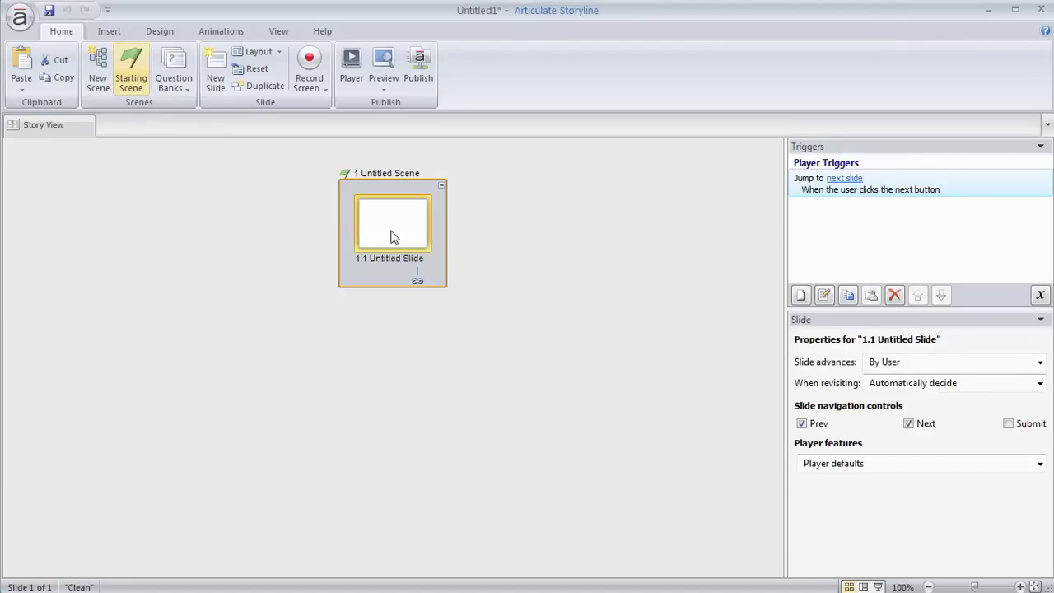
# - In Articulate Storyline, add three new slides after slide 1.1 in the scene
pyautogui.hotkey('ctrl', 'm')
pyautogui.hotkey('ctrl', 'm')
pyautogui.hotkey('ctrl', 'm')
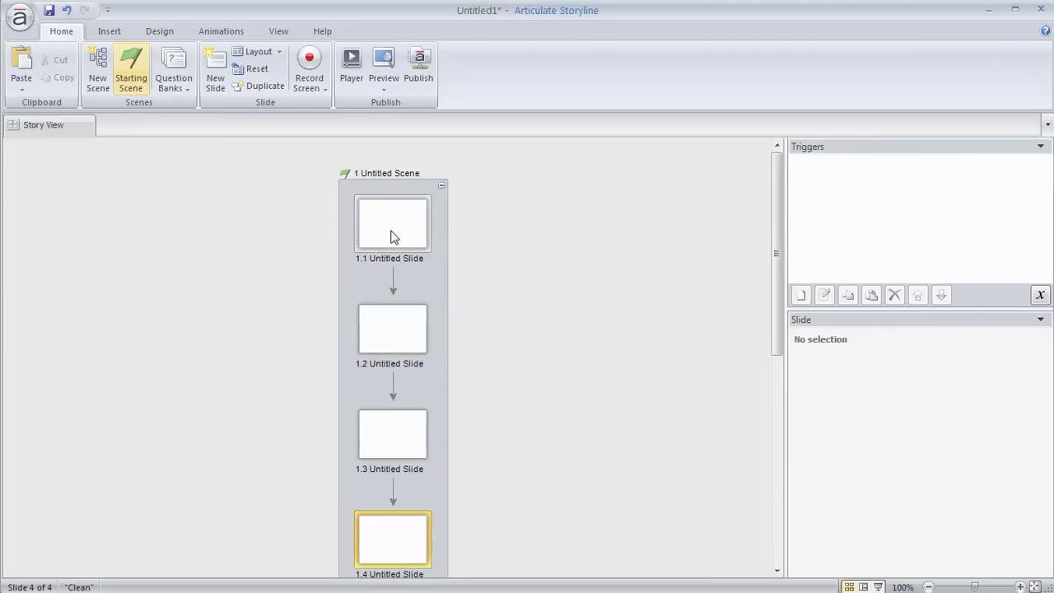
# - Preview how the scene heading collapses in the Storyline player, then leave the player properties without saving
pyautogui.click(350, 66)
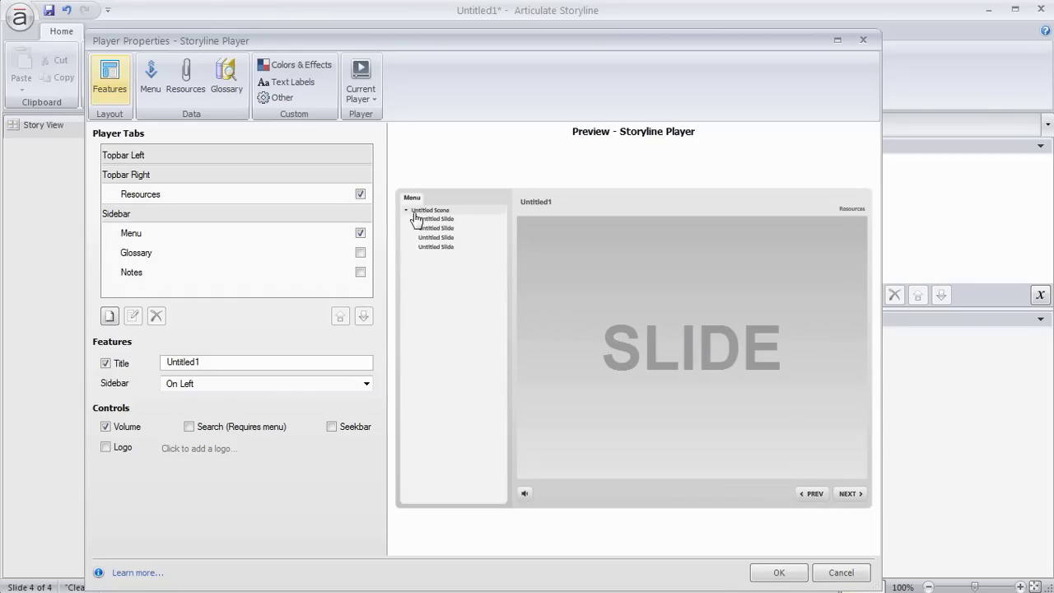
pyautogui.click(406, 212)
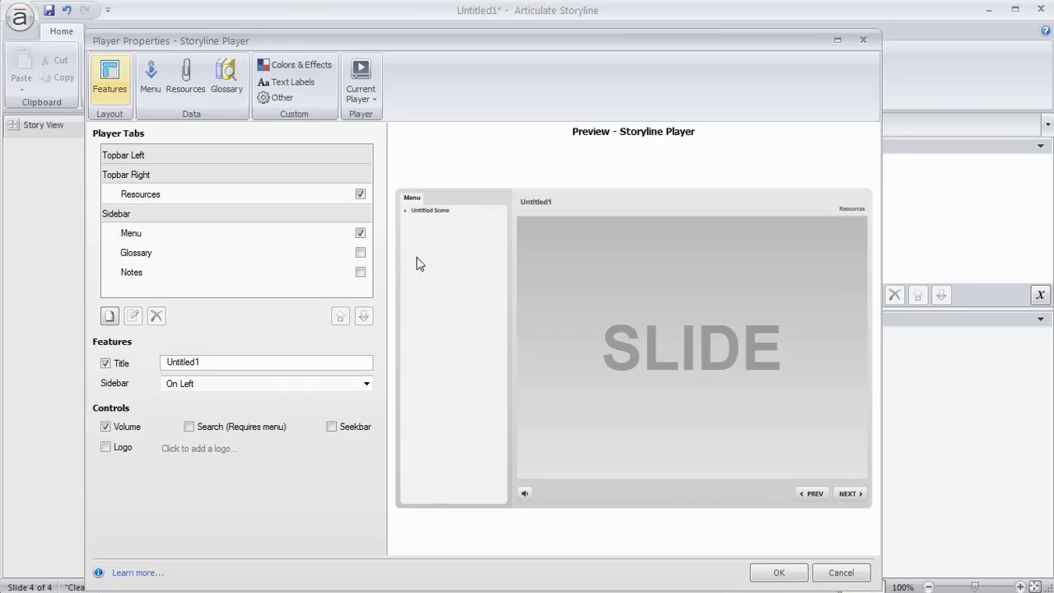
pyautogui.moveTo(357, 41); pyautogui.dragTo(800, 481)
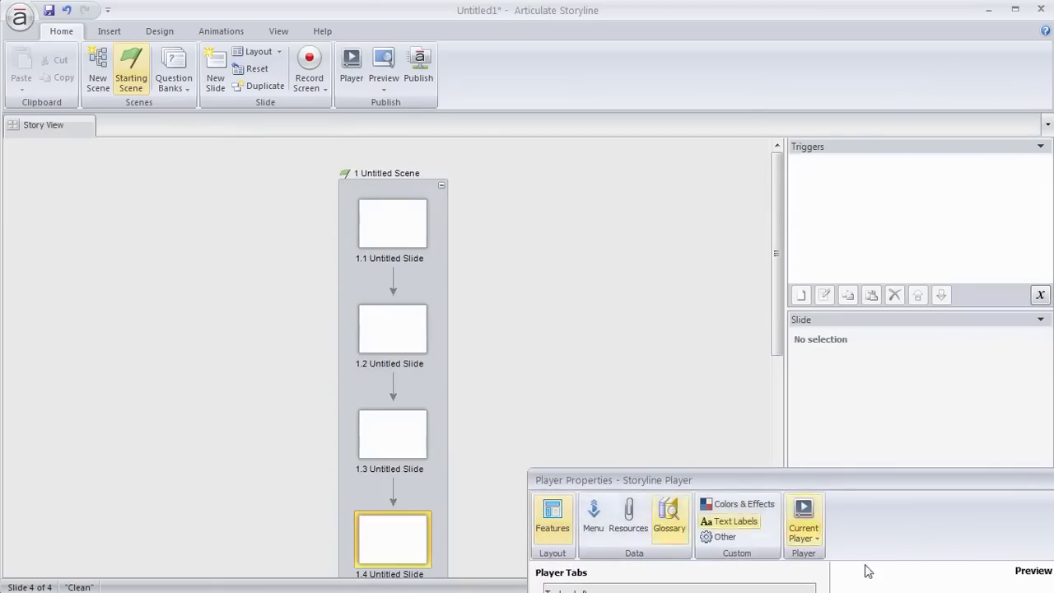
pyautogui.moveTo(897, 485); pyautogui.dragTo(476, 40)
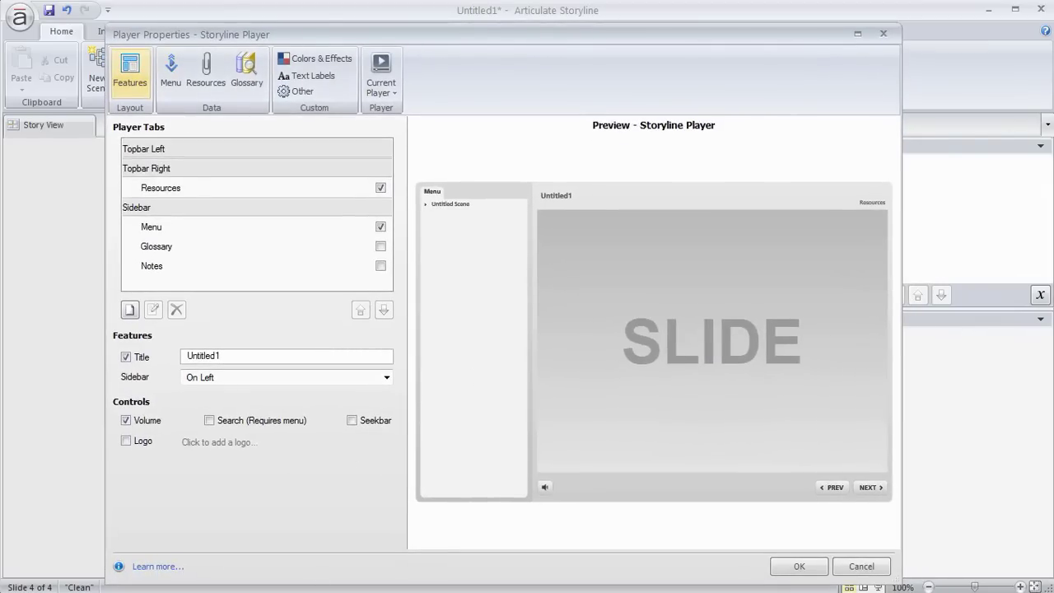
pyautogui.click(859, 568)
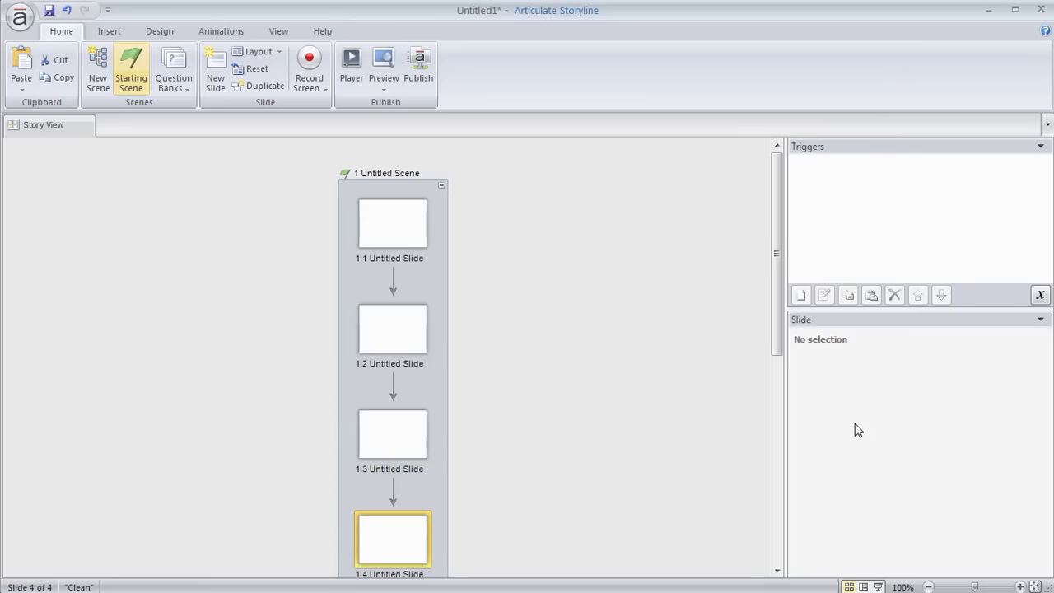
# - Copy the four-slide scene and paste it twice to make three scenes
pyautogui.click(378, 195)
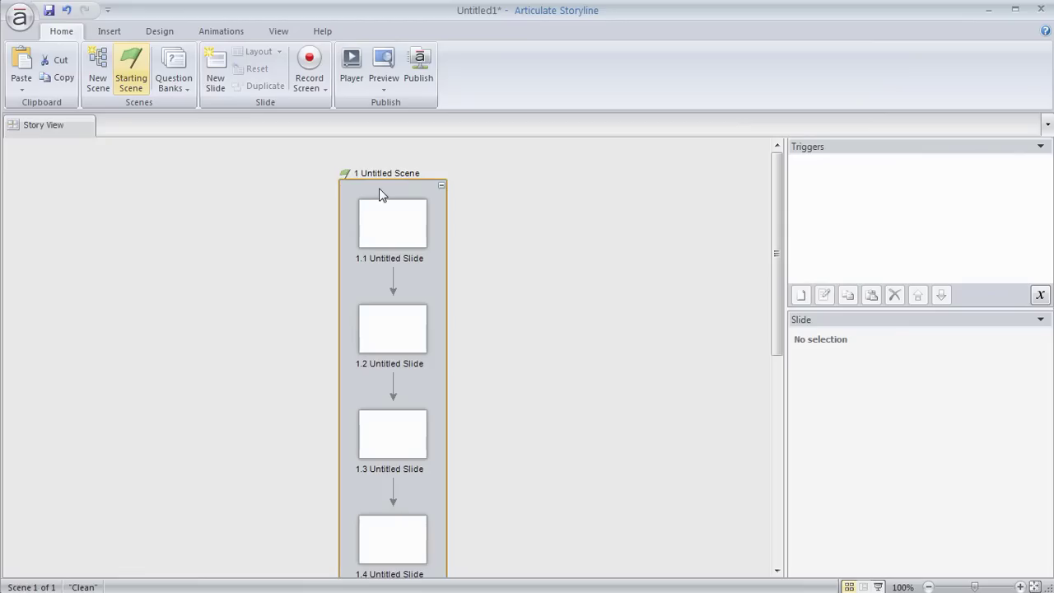
pyautogui.hotkey('ctrl', 'v')
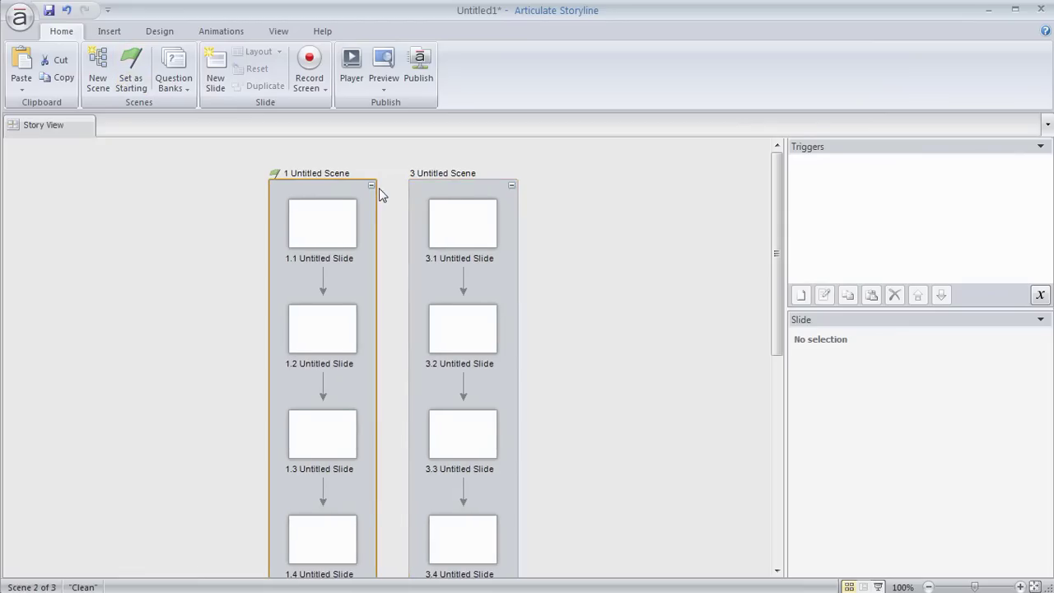
pyautogui.hotkey('ctrl', 'v')
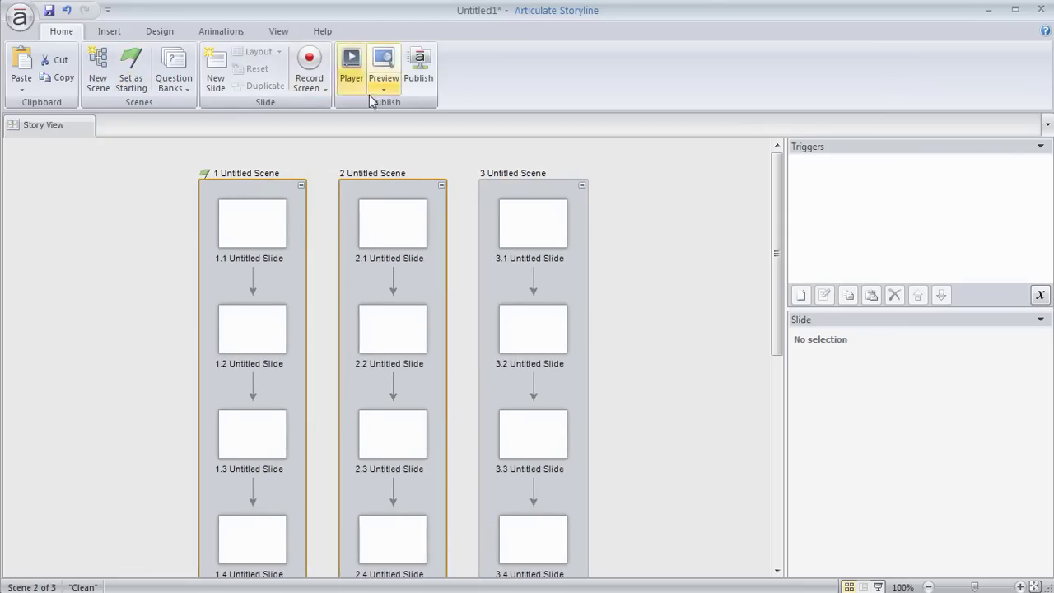
# - Preview the three scenes in the player properties, collapsing and re-expanding the first one, then cancel
pyautogui.click(351, 66)
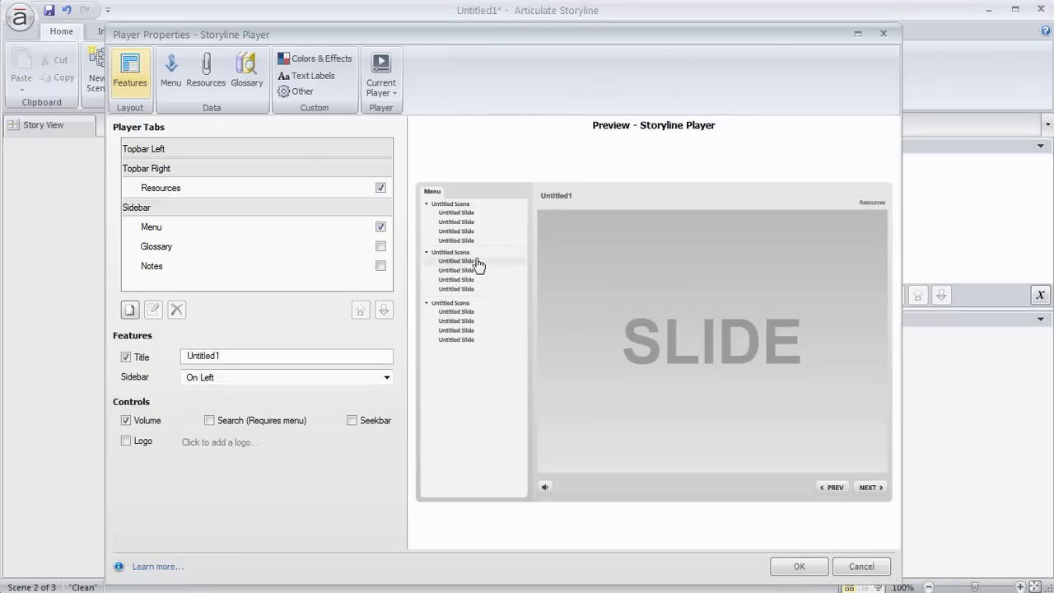
pyautogui.click(426, 205)
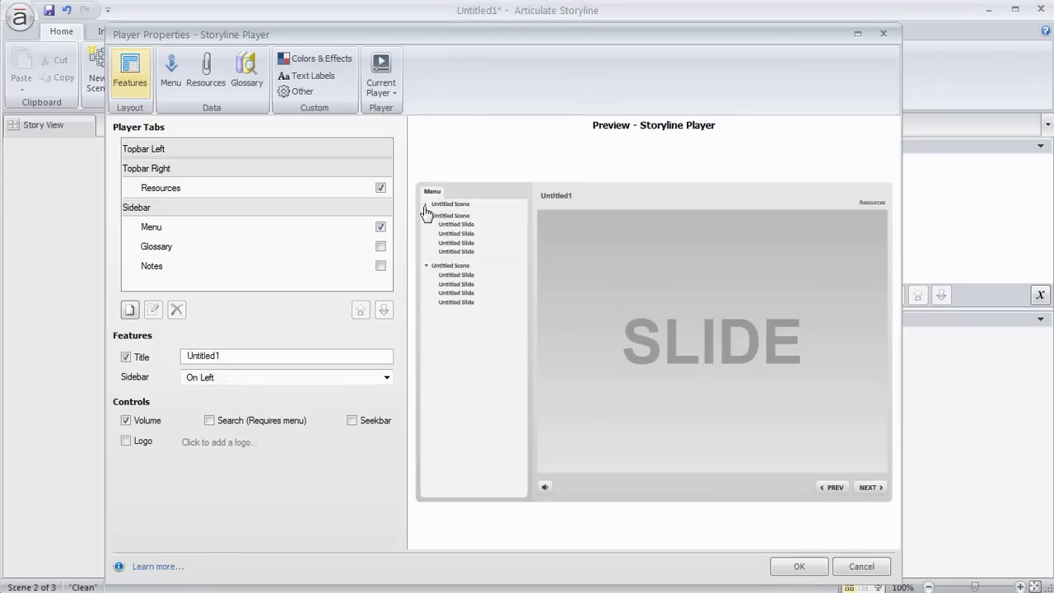
pyautogui.click(428, 206)
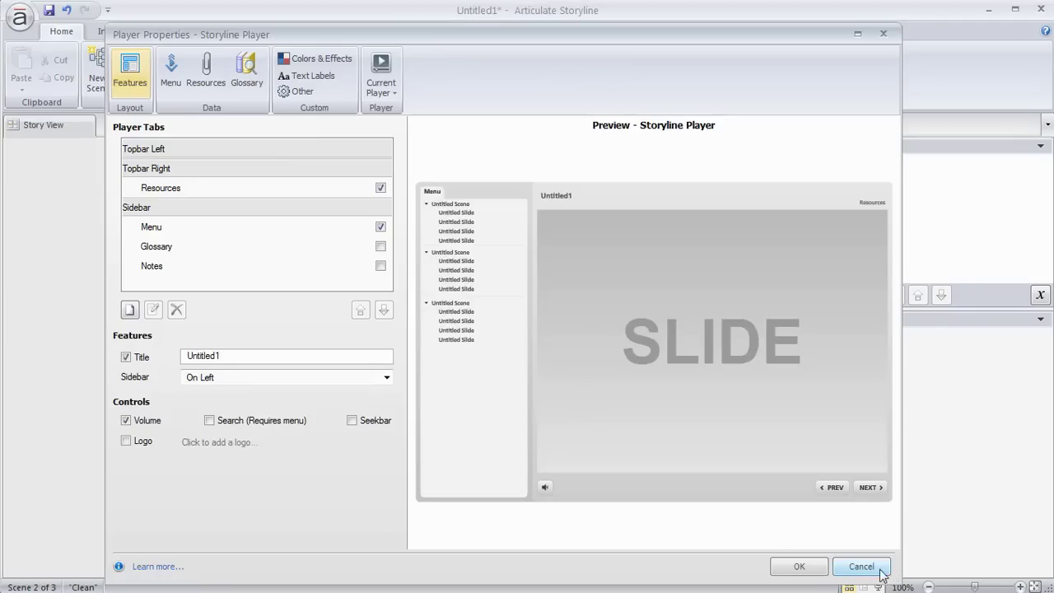
pyautogui.press('Escape')
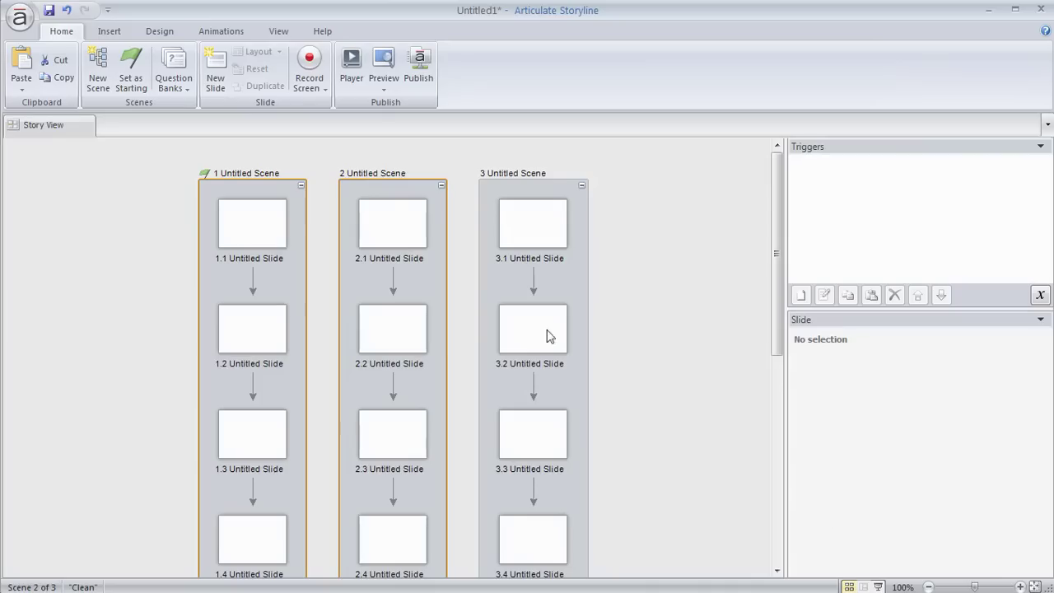
# - Delete the two pasted scenes together with all their slides, keeping only the starting scene
pyautogui.press('Delete')
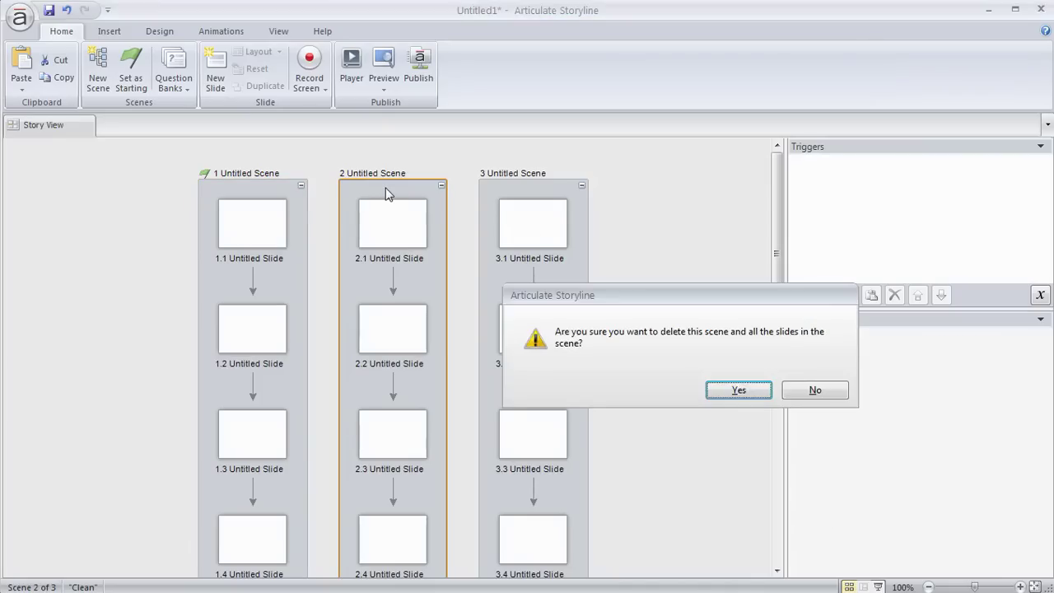
pyautogui.click(736, 391)
pyautogui.click(449, 195)
pyautogui.press('Delete')
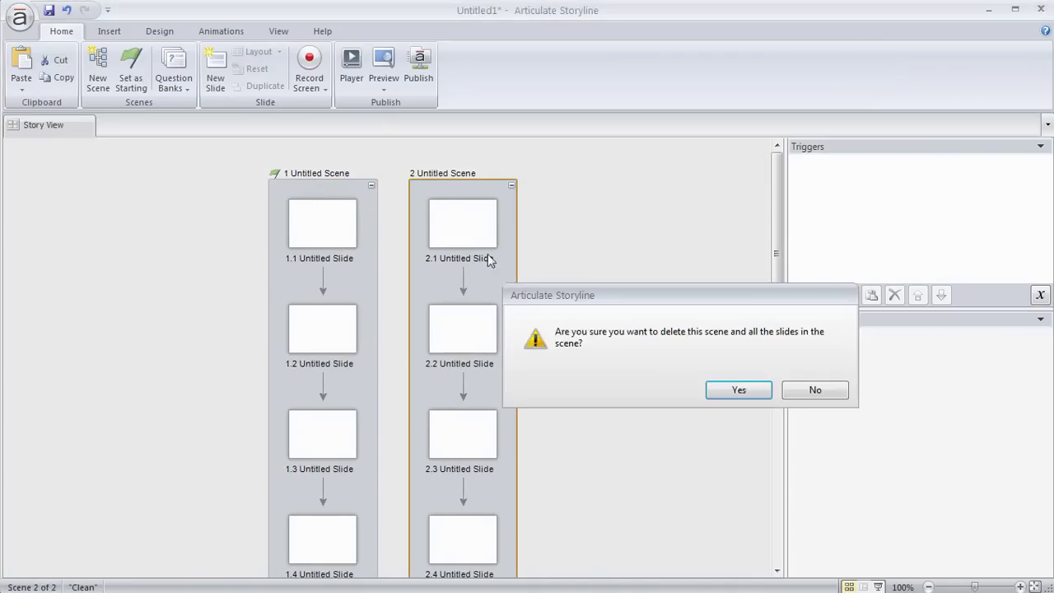
pyautogui.click(710, 383)
# - Duplicate slide 1.2 three times within the scene
pyautogui.click(395, 337)
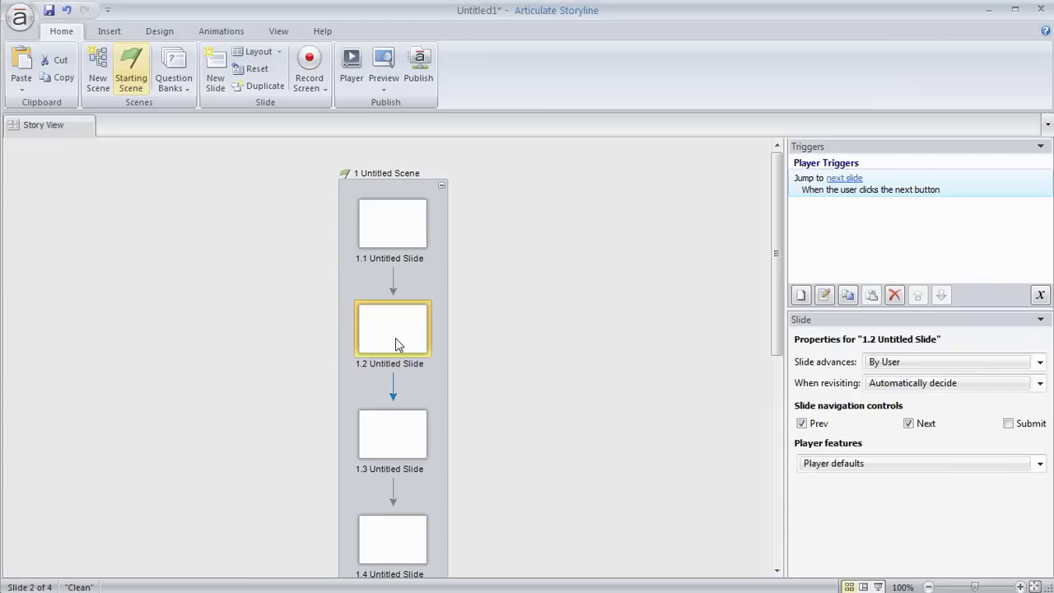
pyautogui.hotkey('ctrl', 'd')
pyautogui.hotkey('ctrl', 'd')
pyautogui.hotkey('ctrl', 'd')
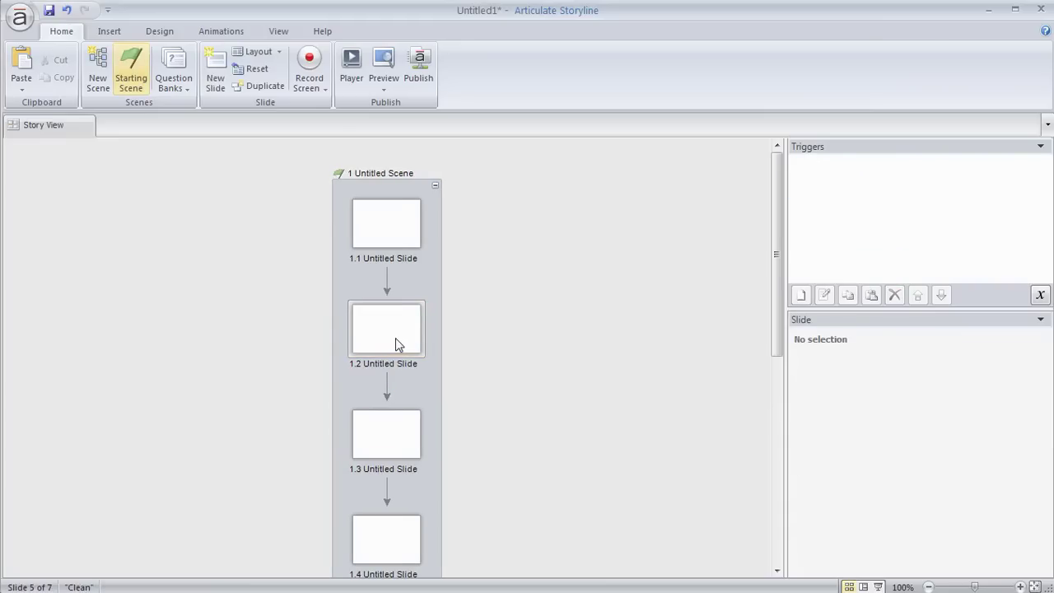
# - Open the player's menu structure settings and collapse and re-expand the Untitled Scene heading
pyautogui.click(352, 65)
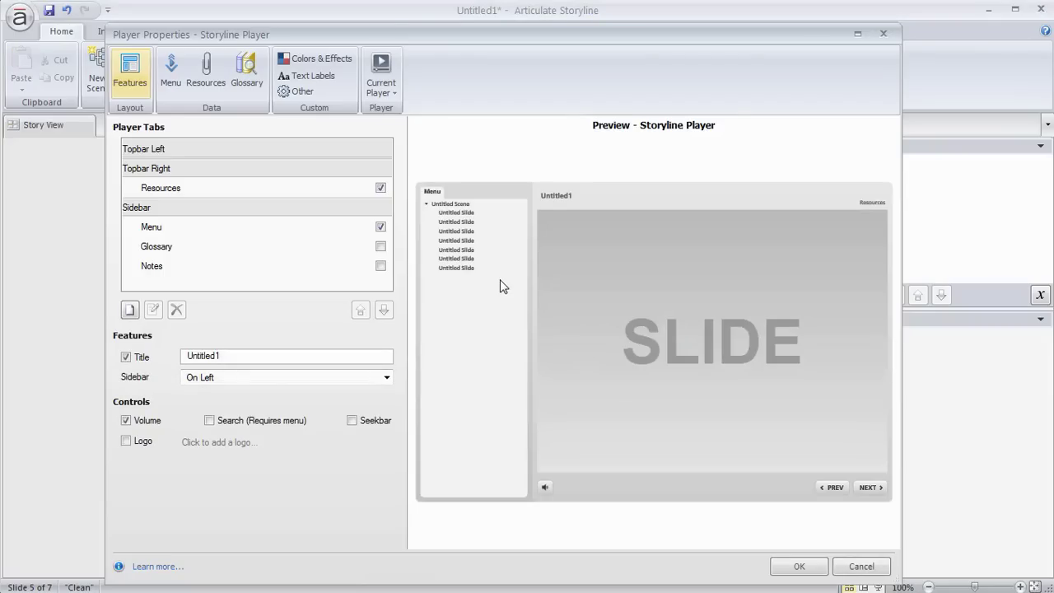
pyautogui.click(173, 70)
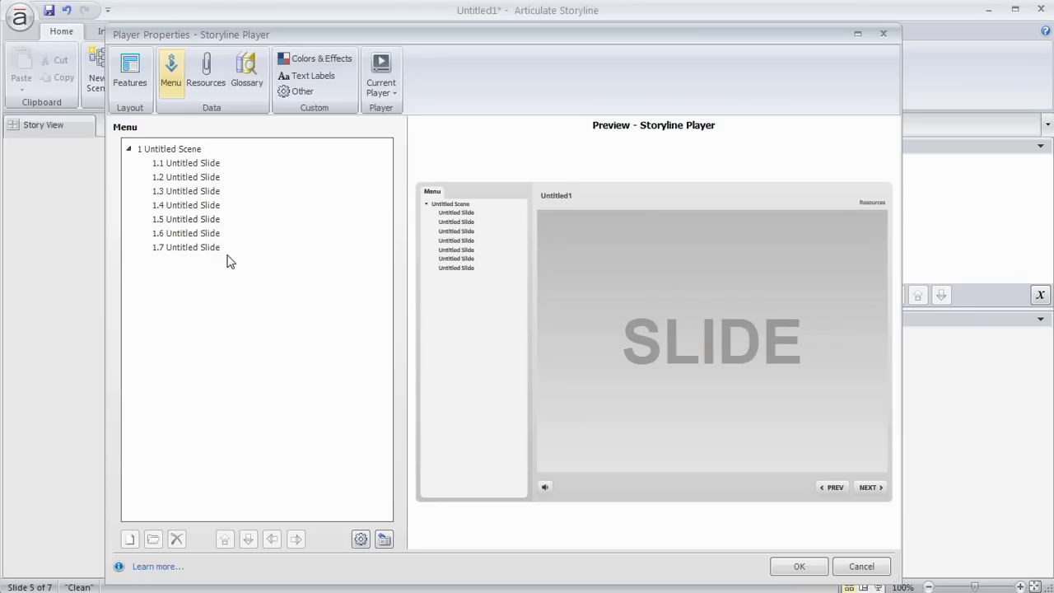
pyautogui.click(125, 150)
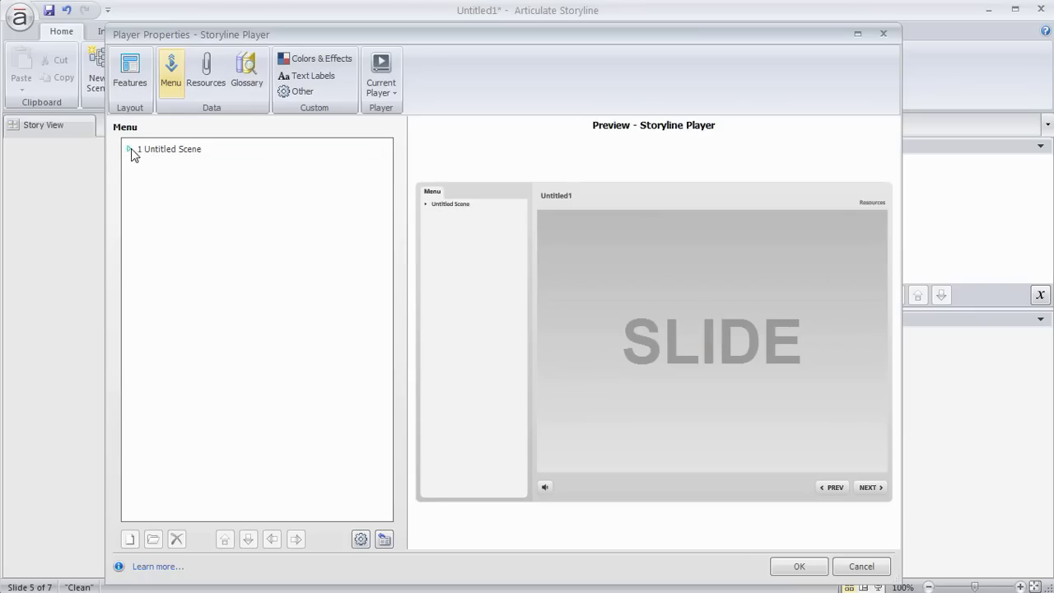
pyautogui.click(129, 149)
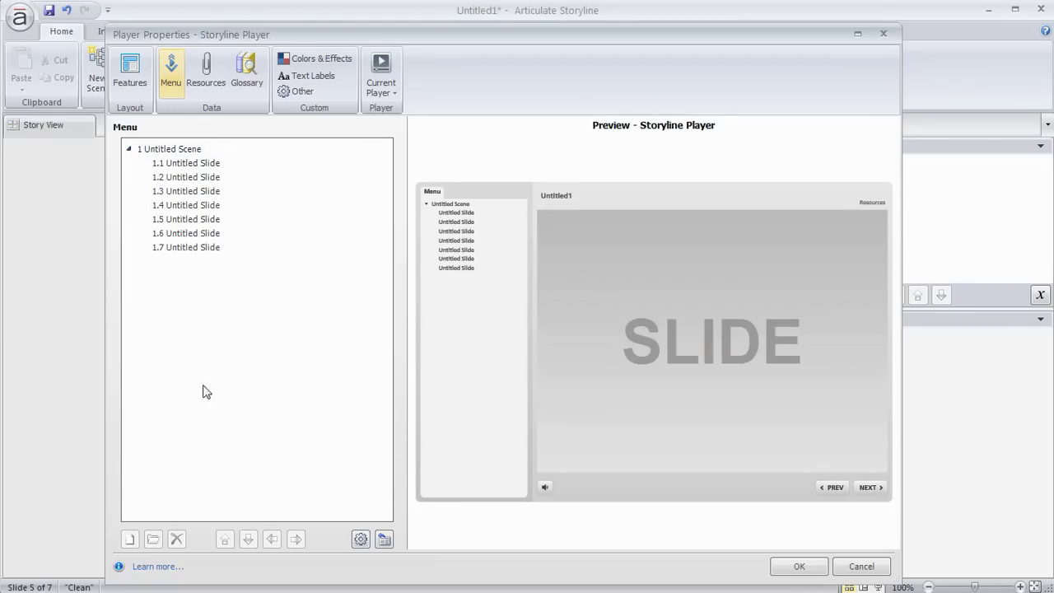
# - Add a player menu heading named "Section 2" and place it after the scene's last slide, 1.7
pyautogui.click(164, 150)
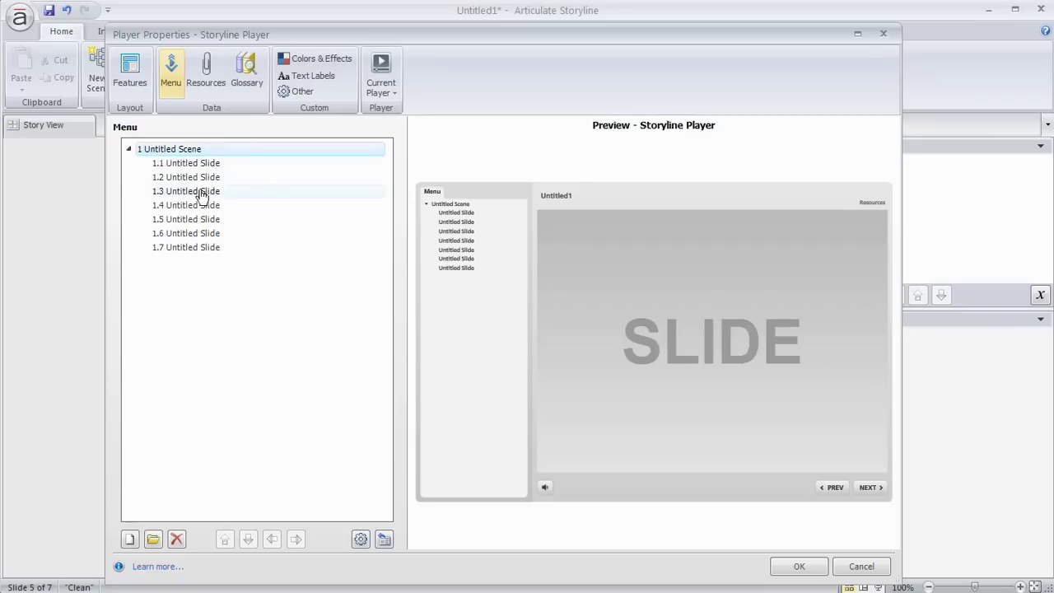
pyautogui.click(131, 543)
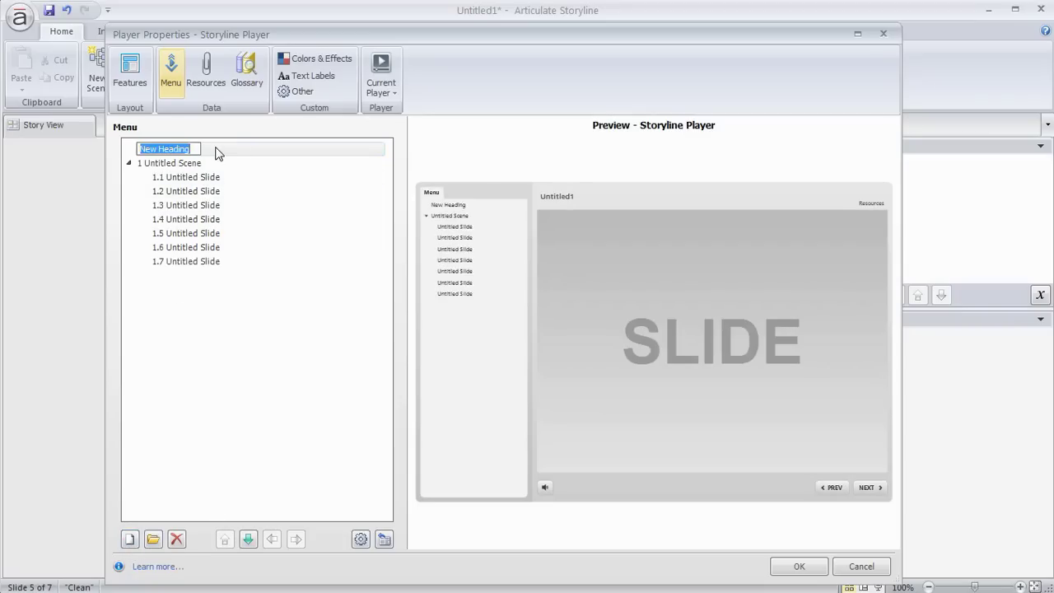
pyautogui.write('Secti')
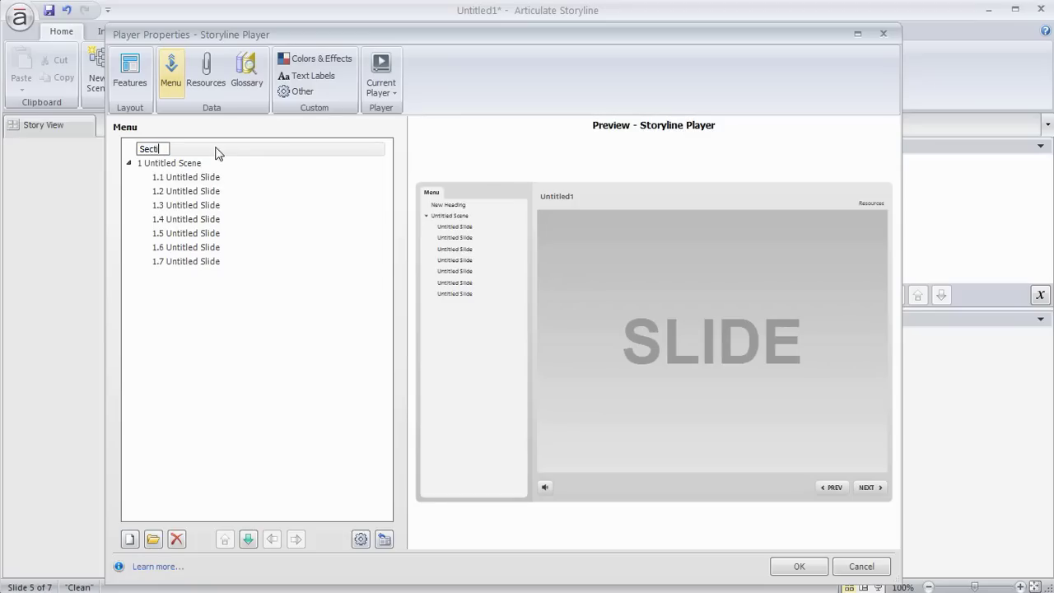
pyautogui.write('on 2')
pyautogui.press('Return')
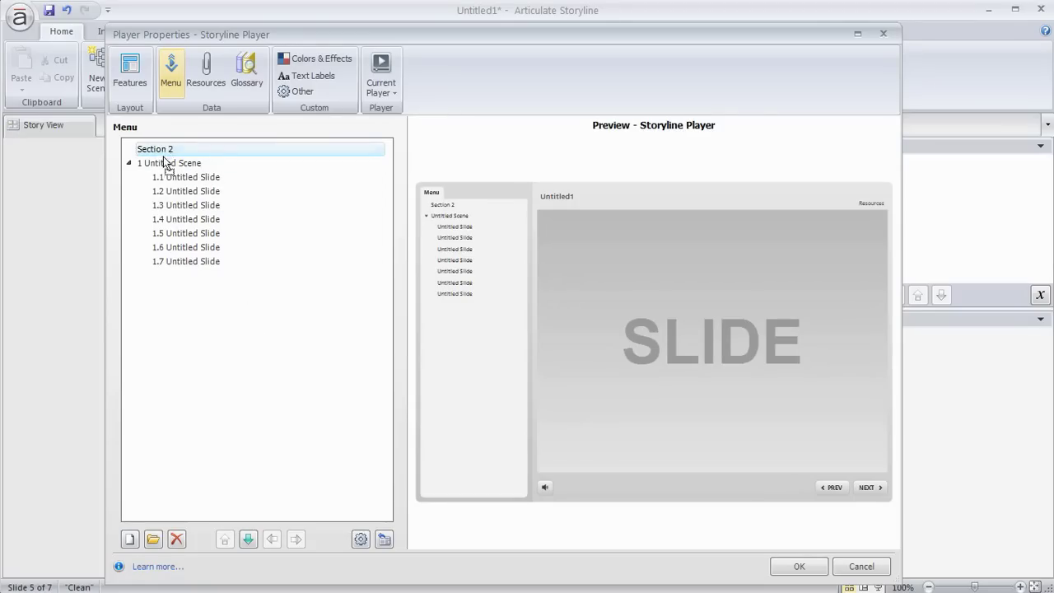
pyautogui.moveTo(164, 161); pyautogui.dragTo(156, 278)
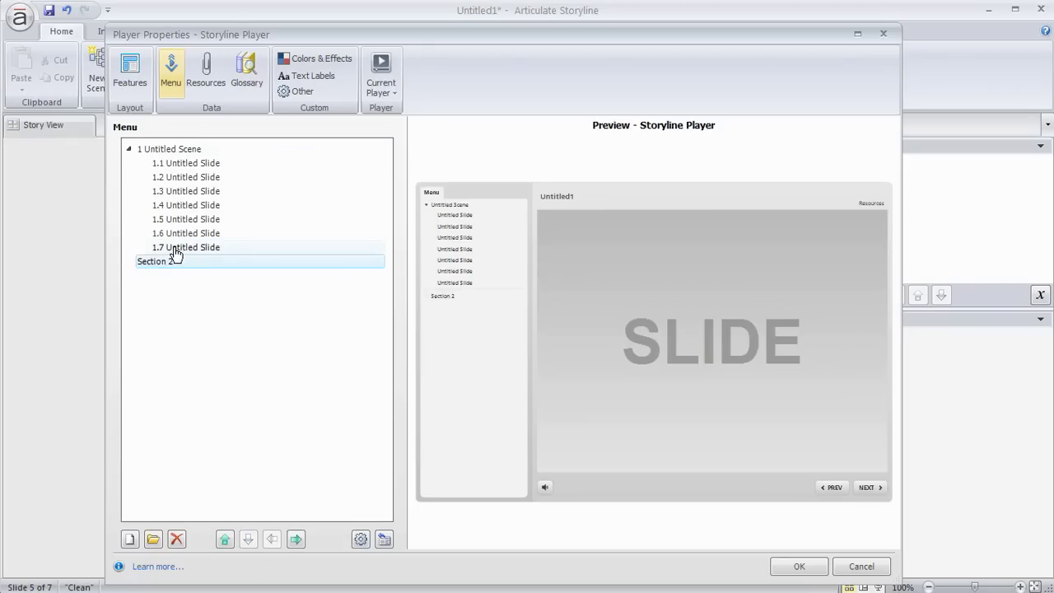
# - Move slides 1.7, 1.6 and 1.5 under the Section 2 heading, then test collapsing and expanding that heading
pyautogui.moveTo(176, 253); pyautogui.dragTo(177, 278)
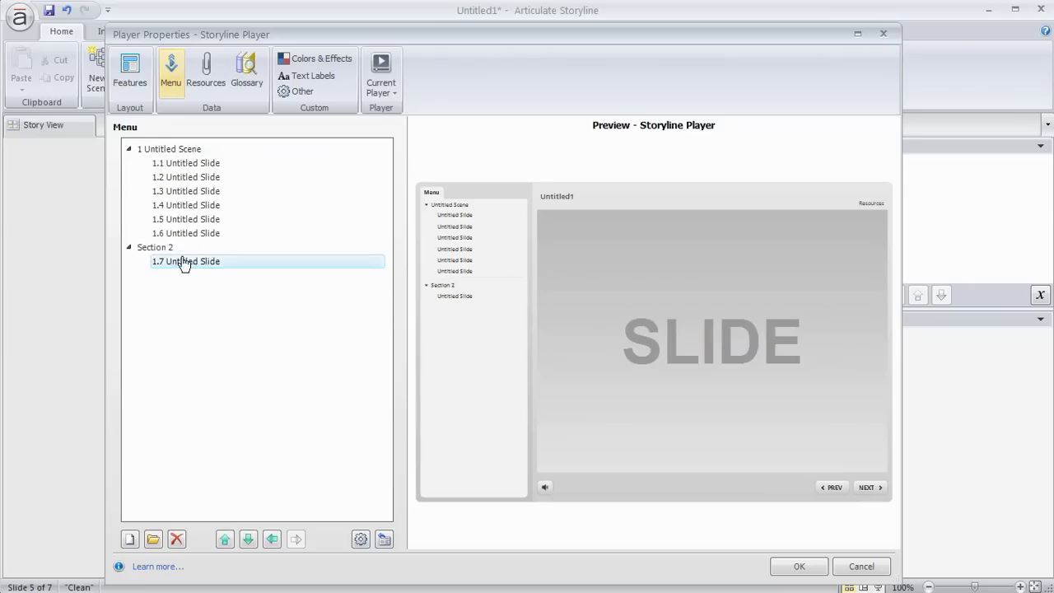
pyautogui.moveTo(183, 241); pyautogui.dragTo(198, 278)
pyautogui.moveTo(194, 220); pyautogui.dragTo(196, 278)
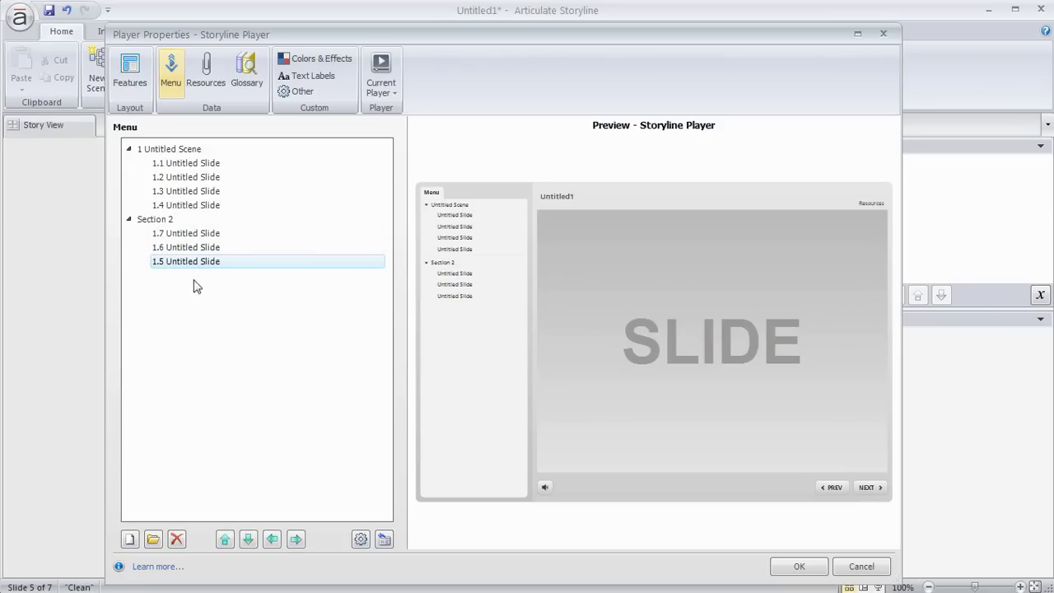
pyautogui.click(129, 219)
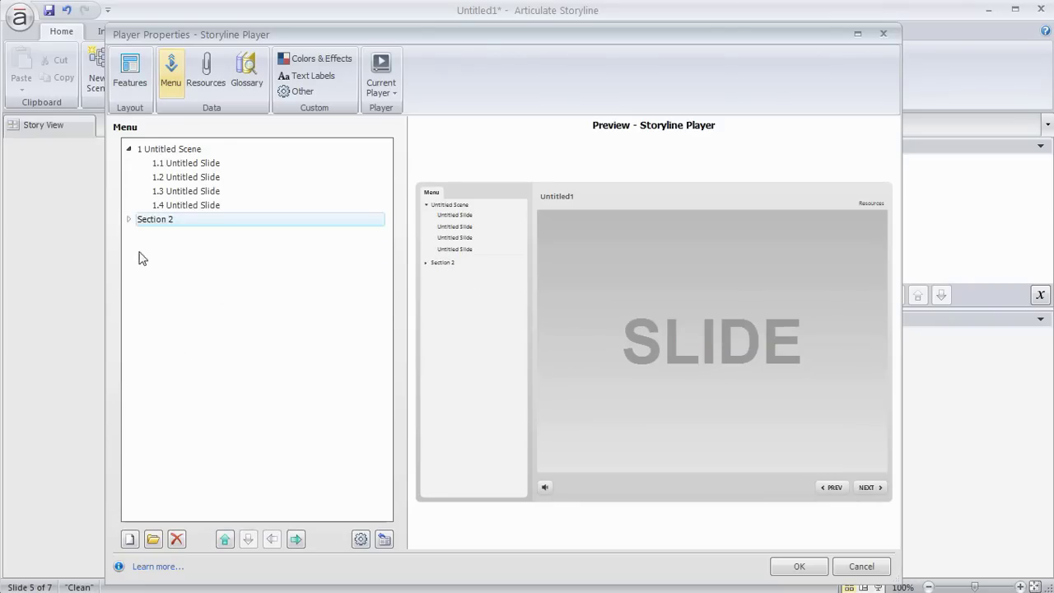
pyautogui.click(129, 219)
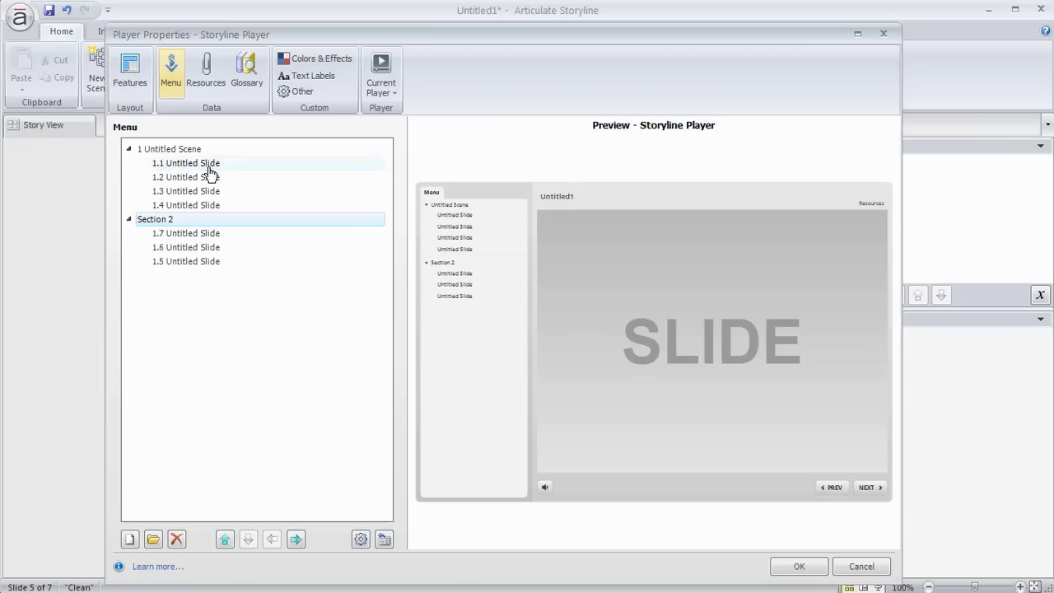
# - Test selecting the first two slides in the preview menu, then set the listitem selected color to standard red
pyautogui.click(461, 216)
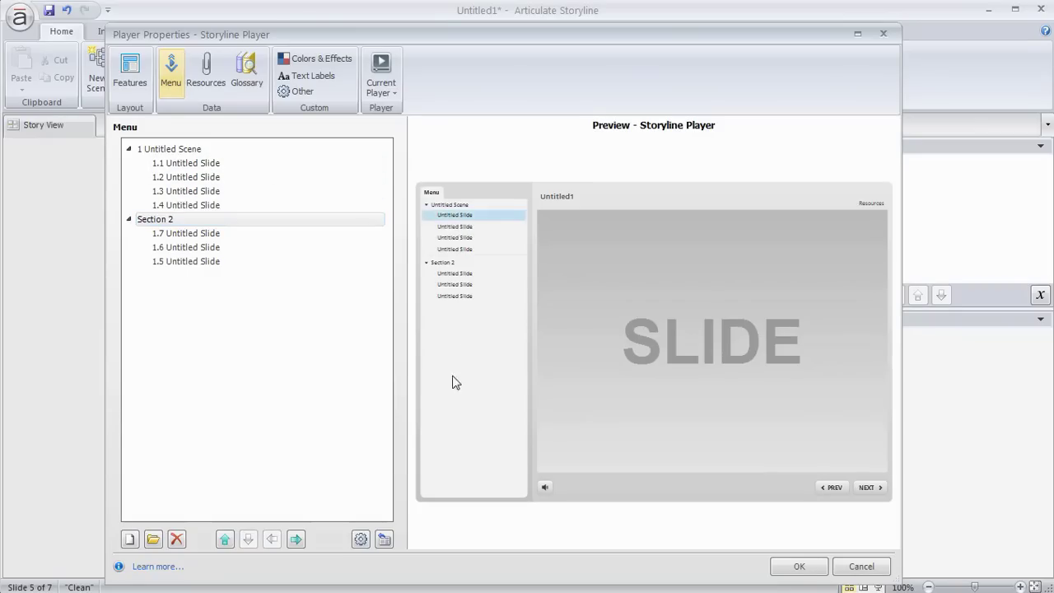
pyautogui.click(459, 226)
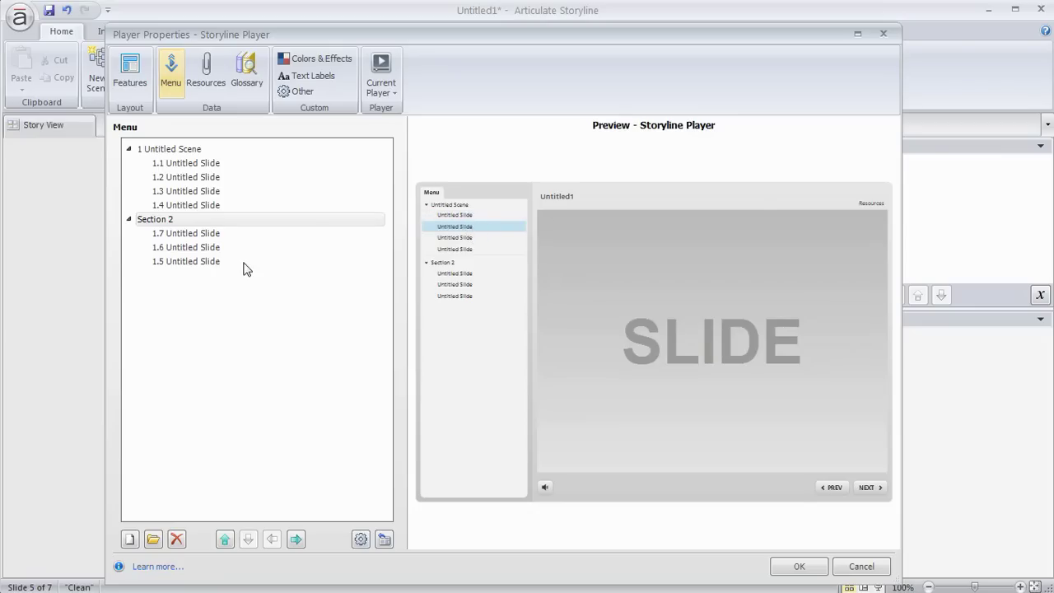
pyautogui.click(317, 66)
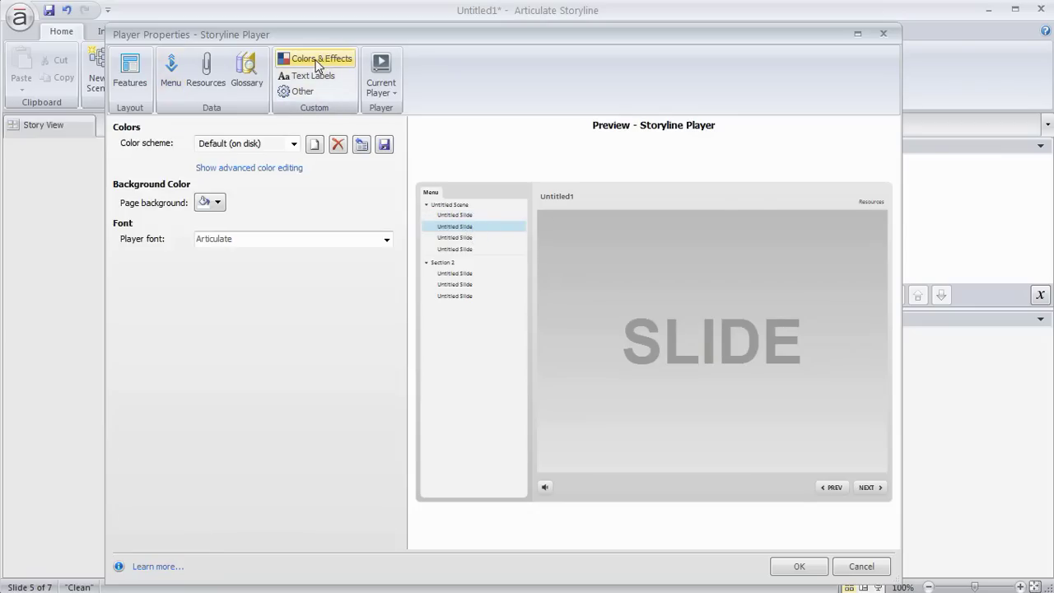
pyautogui.click(242, 169)
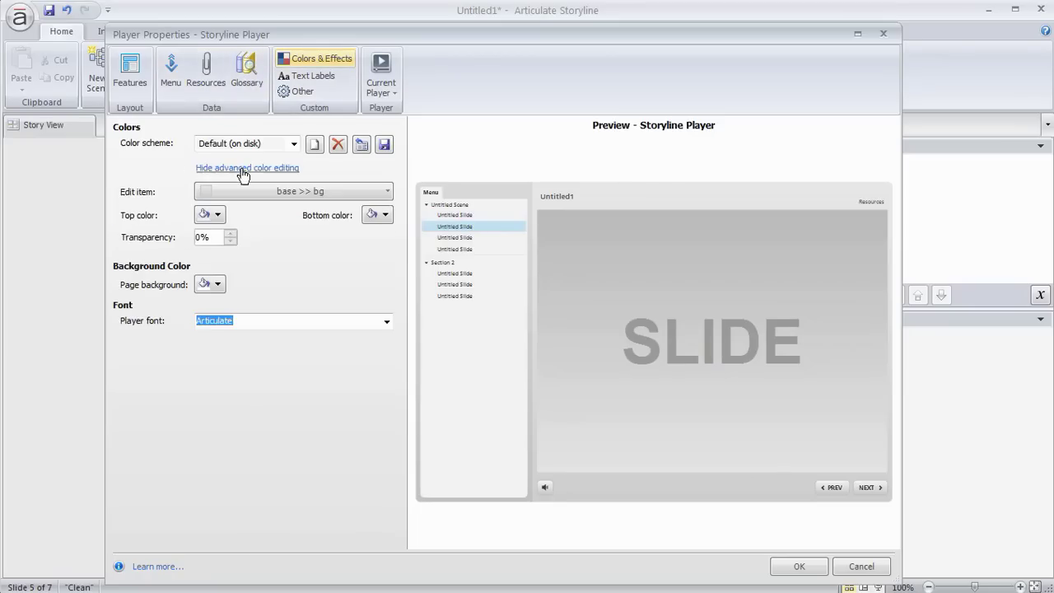
pyautogui.click(383, 198)
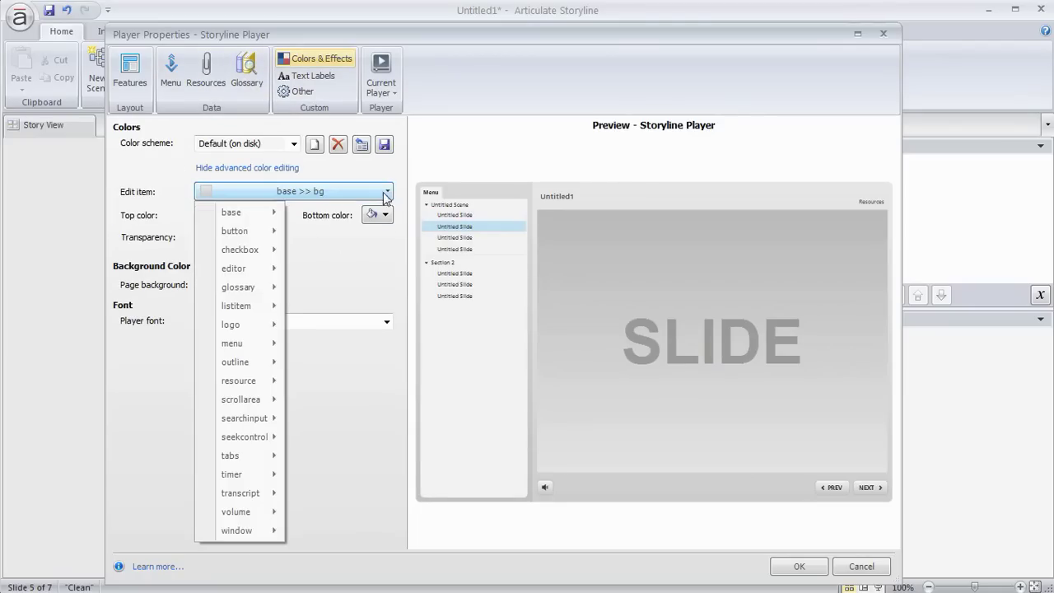
pyautogui.moveTo(230, 369)
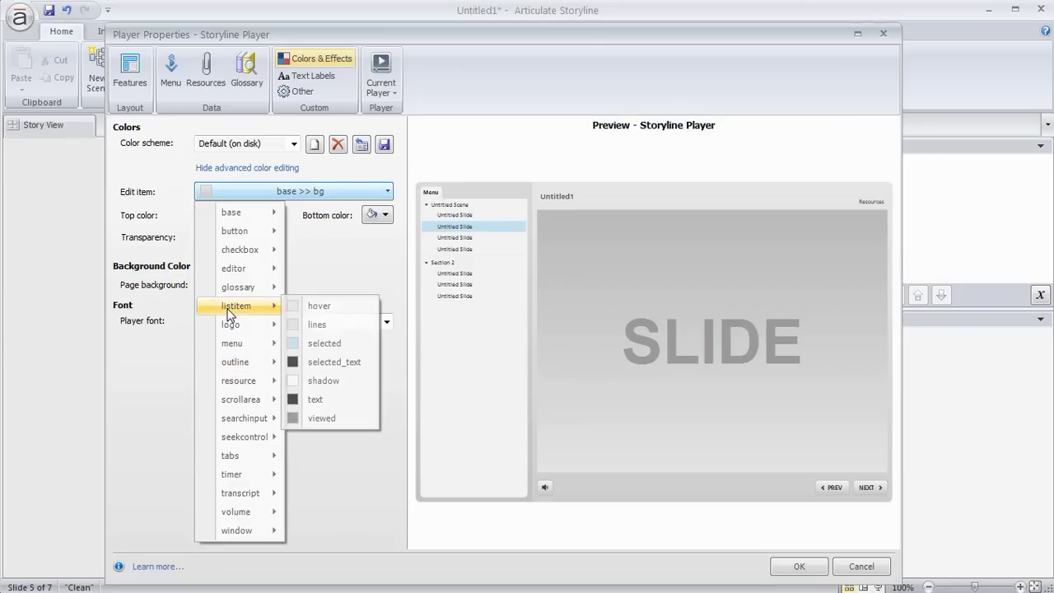
pyautogui.moveTo(266, 311)
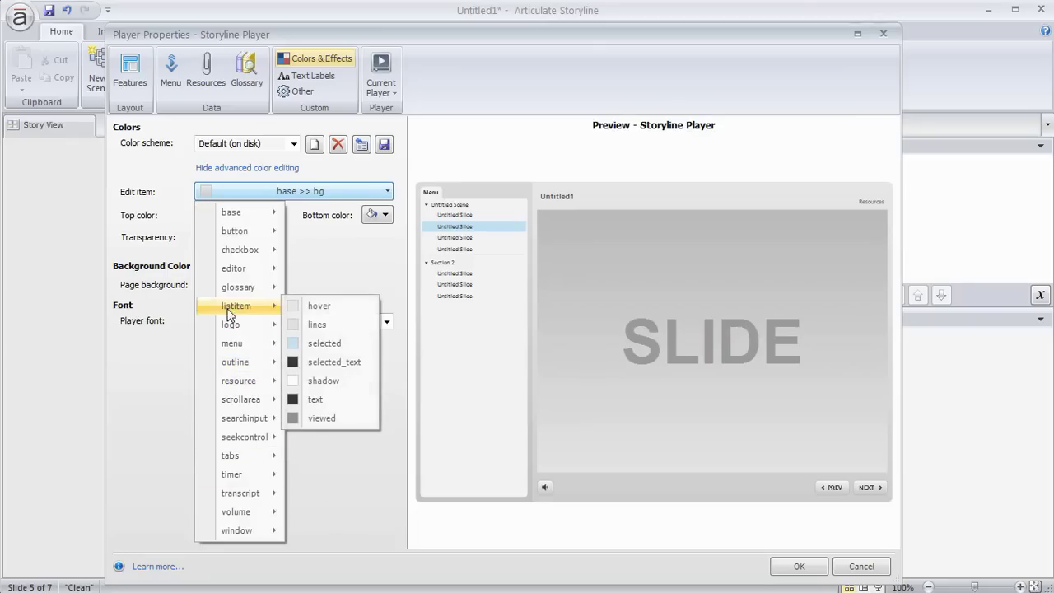
pyautogui.click(300, 346)
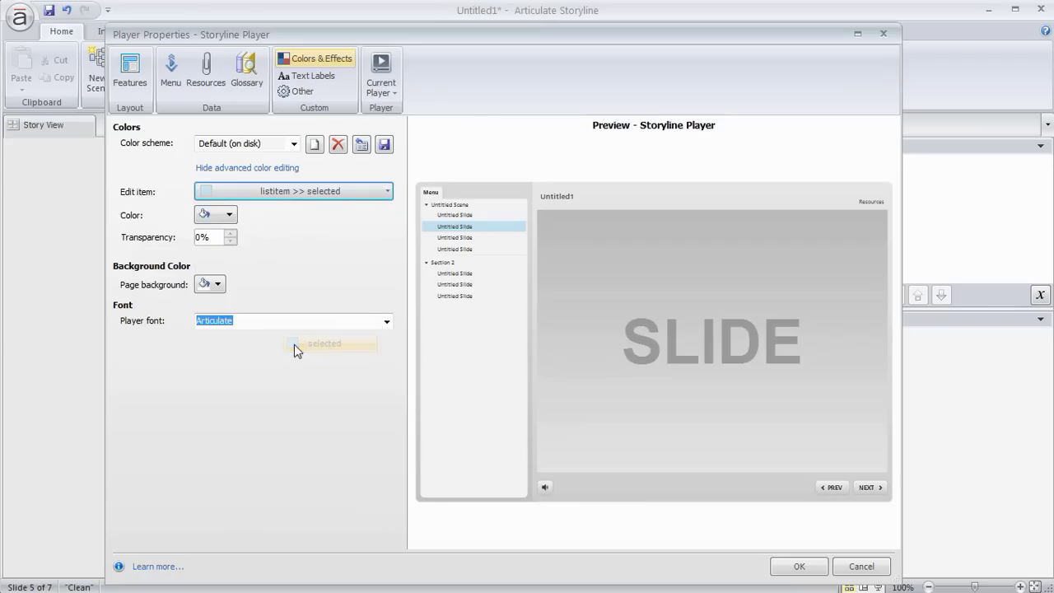
pyautogui.click(229, 214)
pyautogui.click(212, 328)
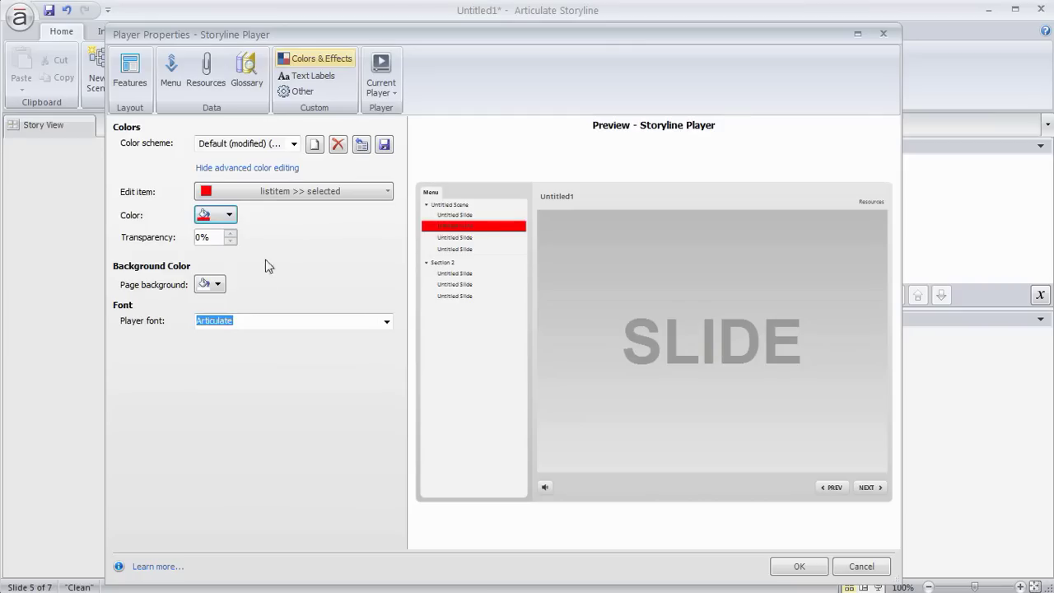
# - Set the listitem viewed color to a light orange theme color and apply the player changes
pyautogui.click(385, 192)
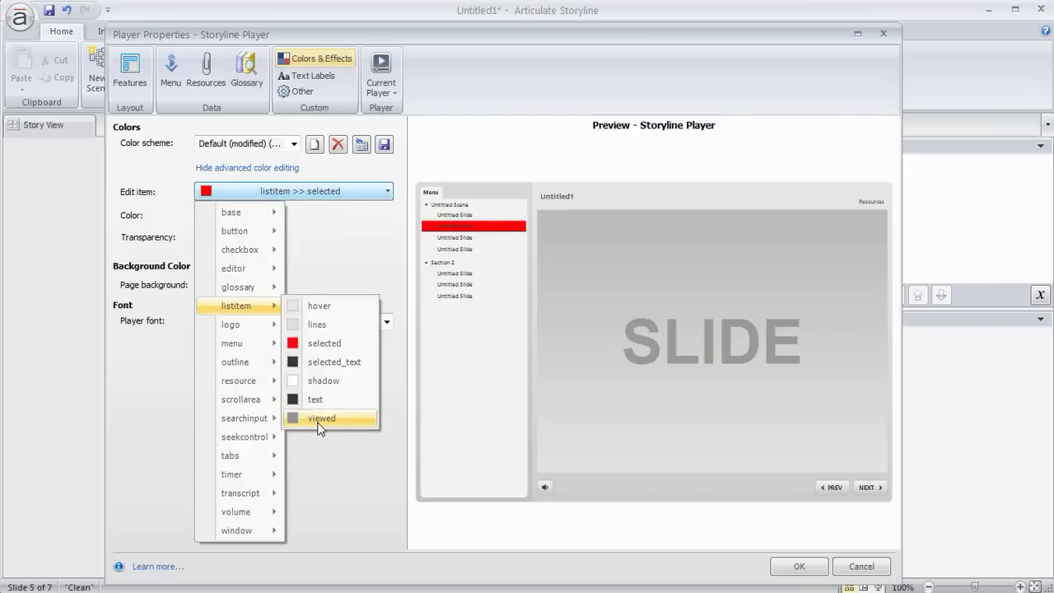
pyautogui.click(311, 421)
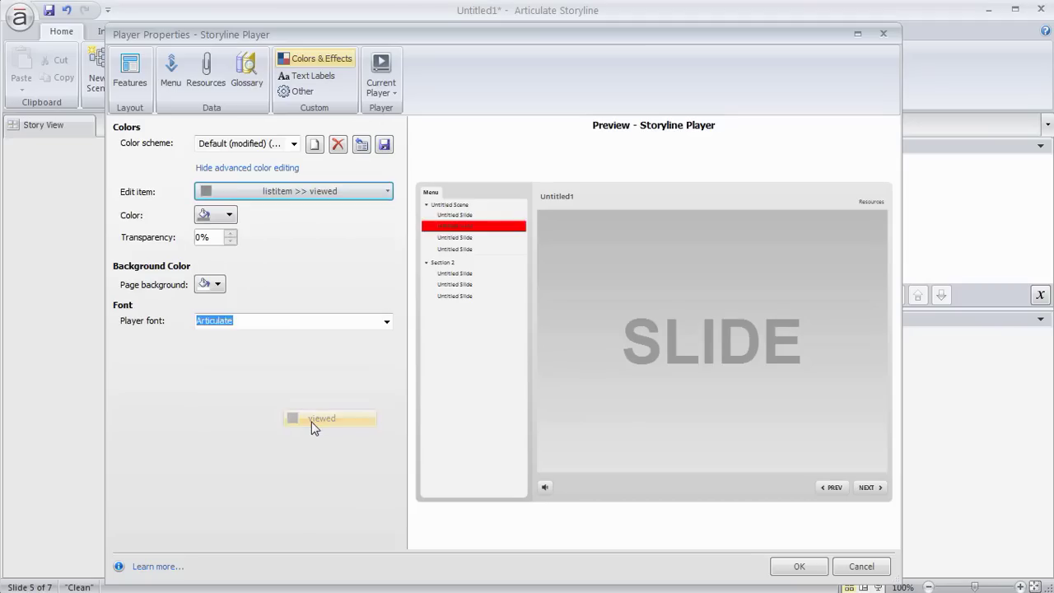
pyautogui.click(229, 216)
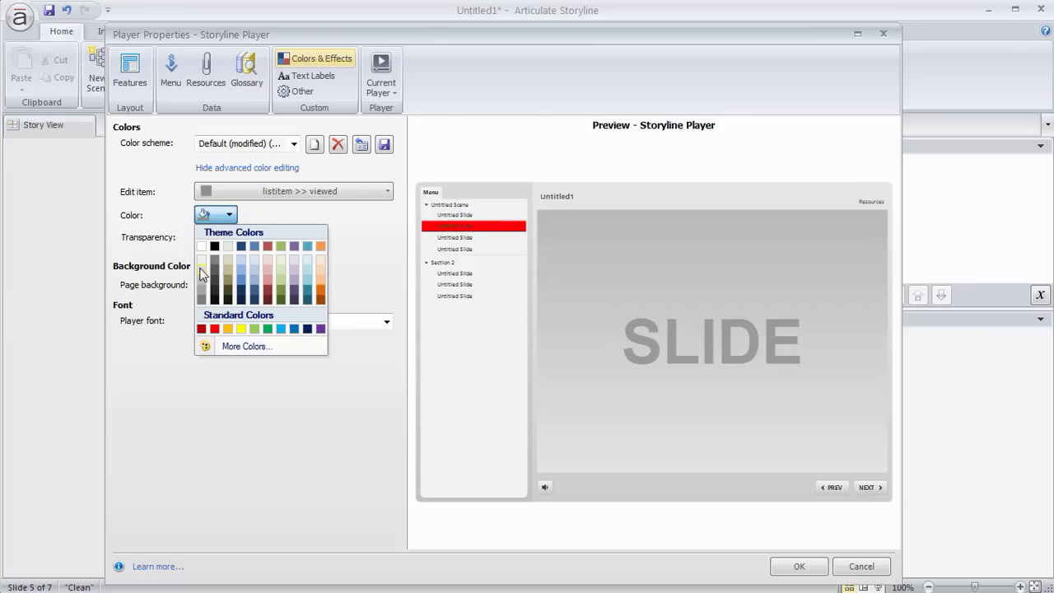
pyautogui.click(319, 267)
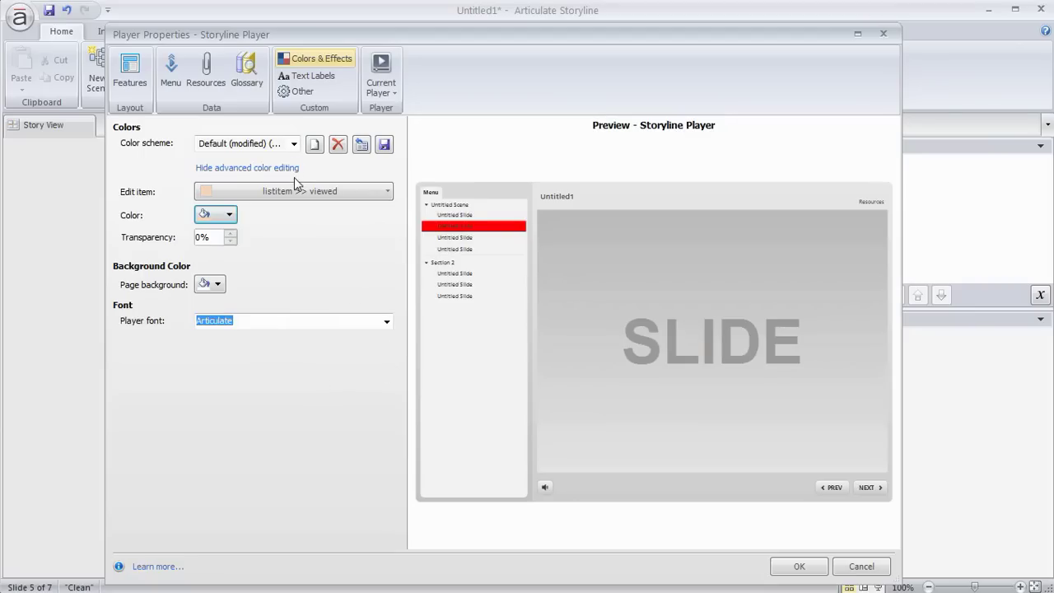
pyautogui.click(447, 238)
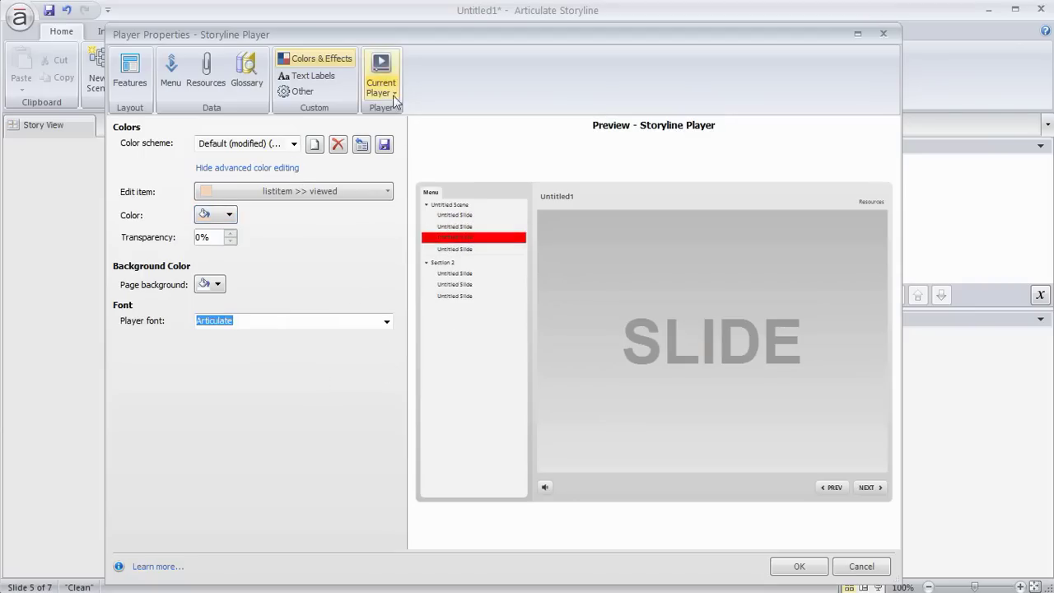
pyautogui.click(799, 567)
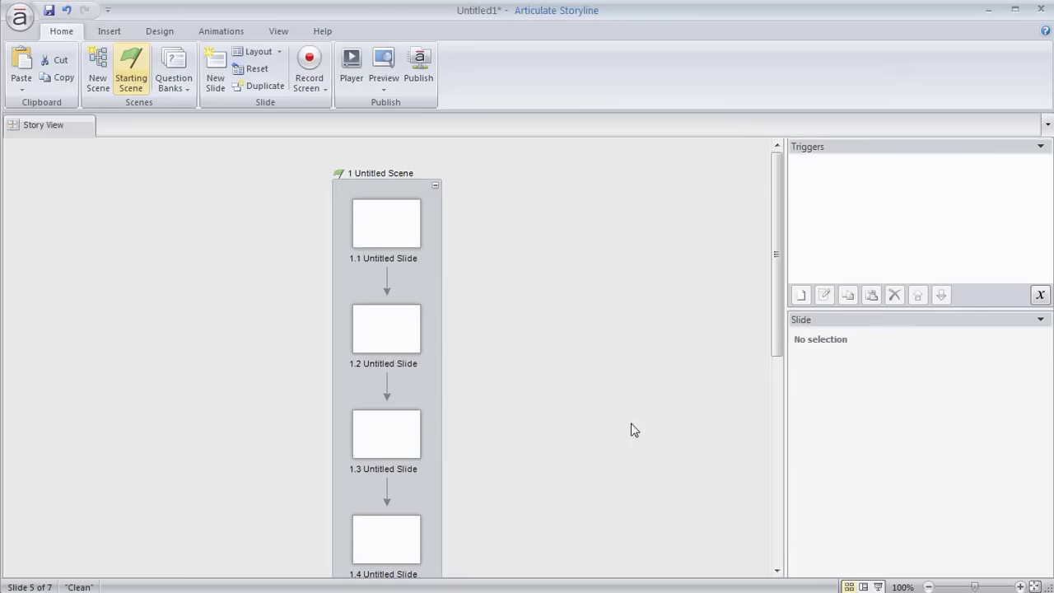
# - Preview the scene and visit its third, second and fourth slides through the menu to check the selected and viewed colors
pyautogui.click(384, 84)
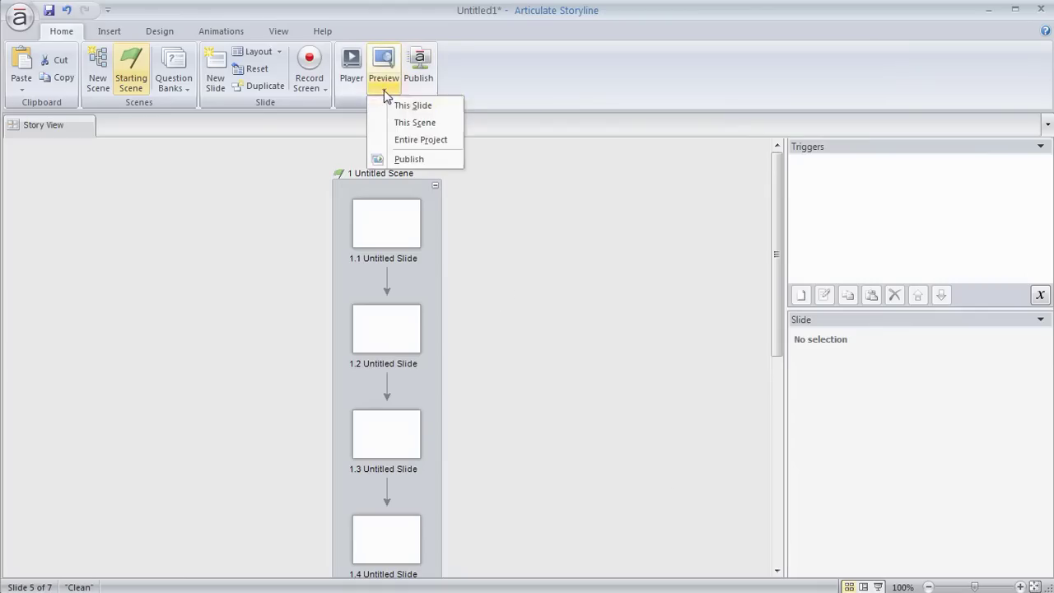
pyautogui.click(412, 122)
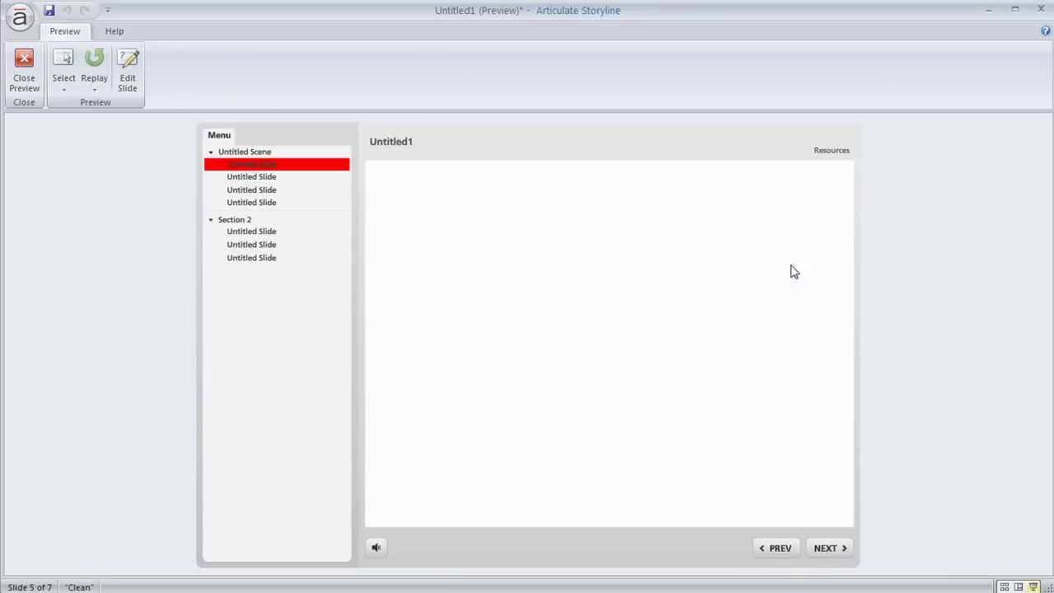
pyautogui.click(245, 190)
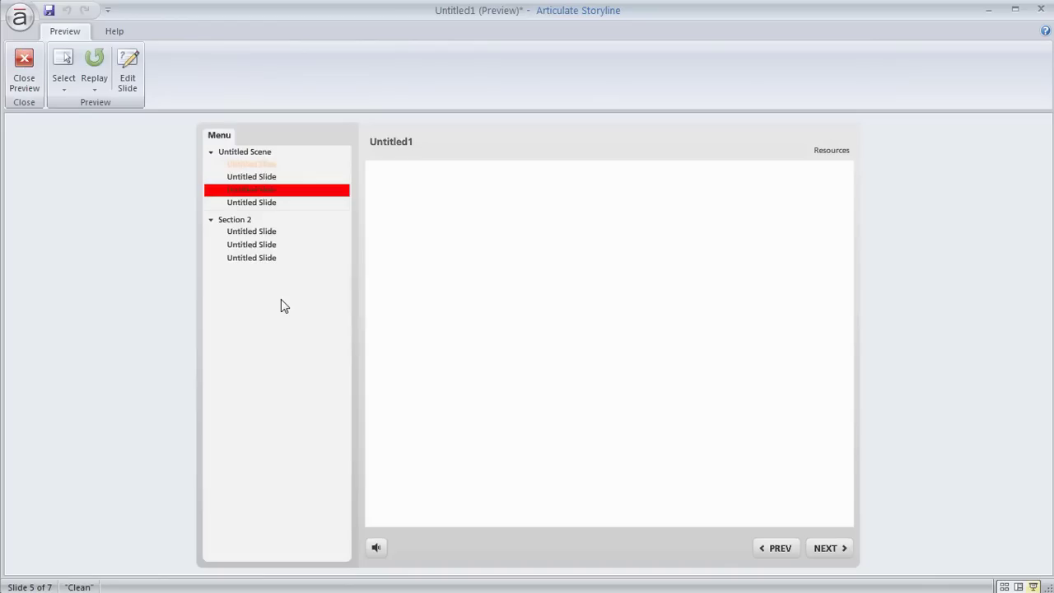
pyautogui.click(256, 177)
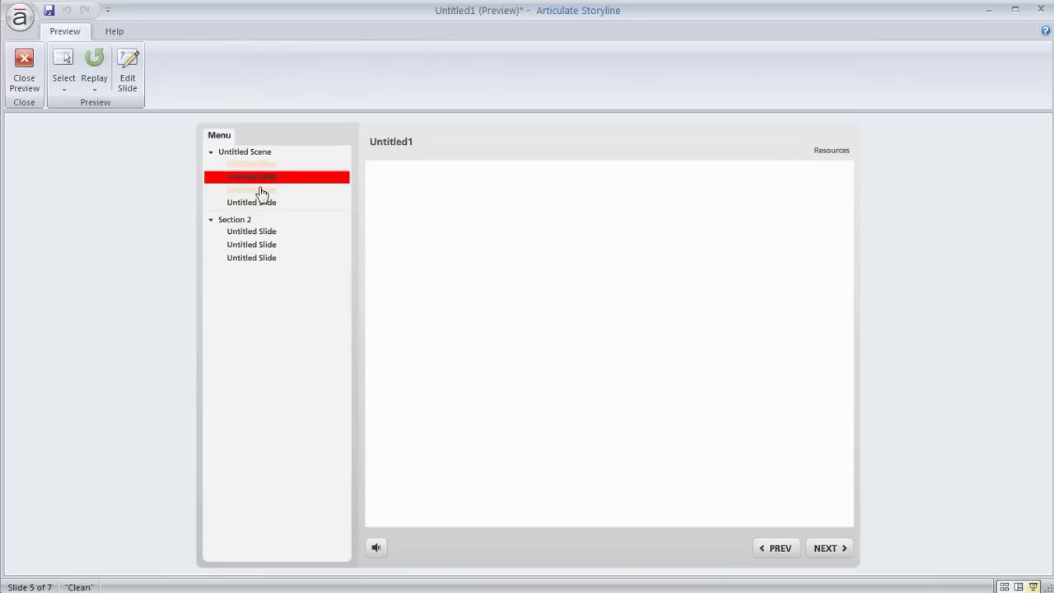
pyautogui.click(255, 203)
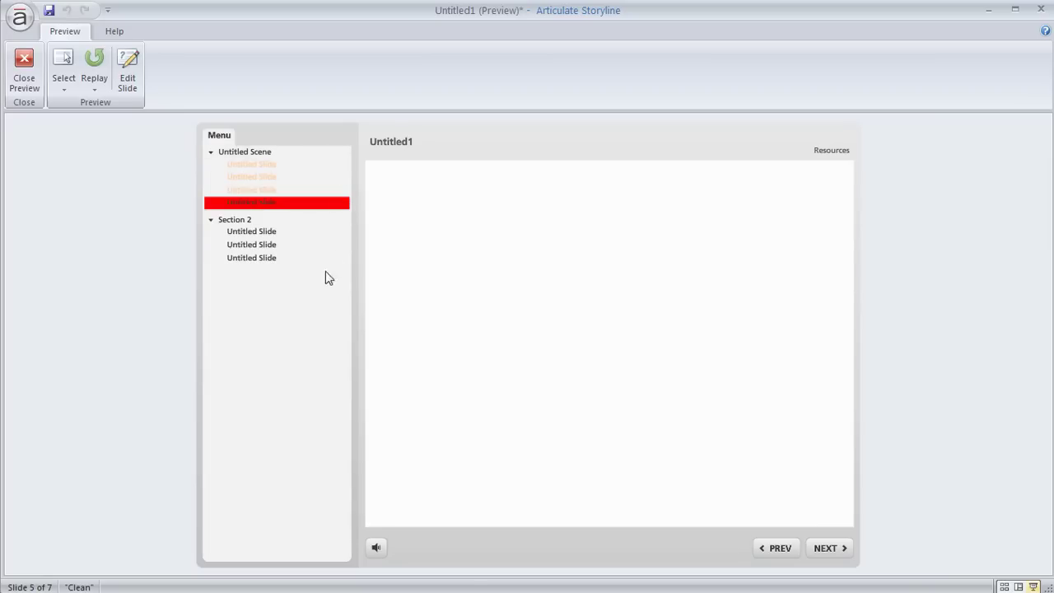
# - Visit Section 2's last and middle slides in the preview menu while testing how the Section 2 and Untitled Scene headings collapse and expand
pyautogui.click(274, 261)
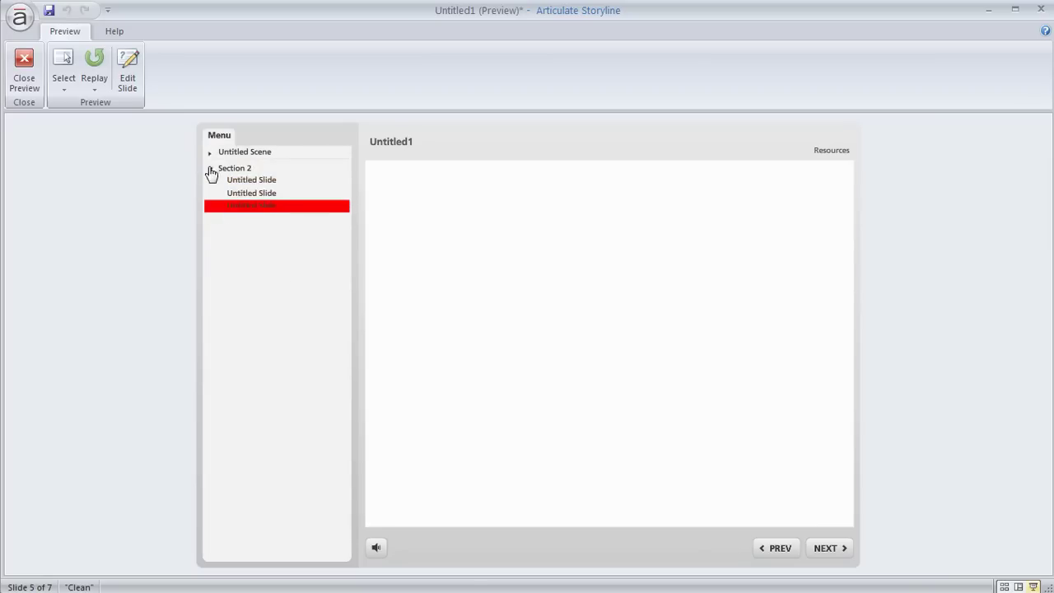
pyautogui.click(211, 169)
pyautogui.click(211, 171)
pyautogui.click(236, 196)
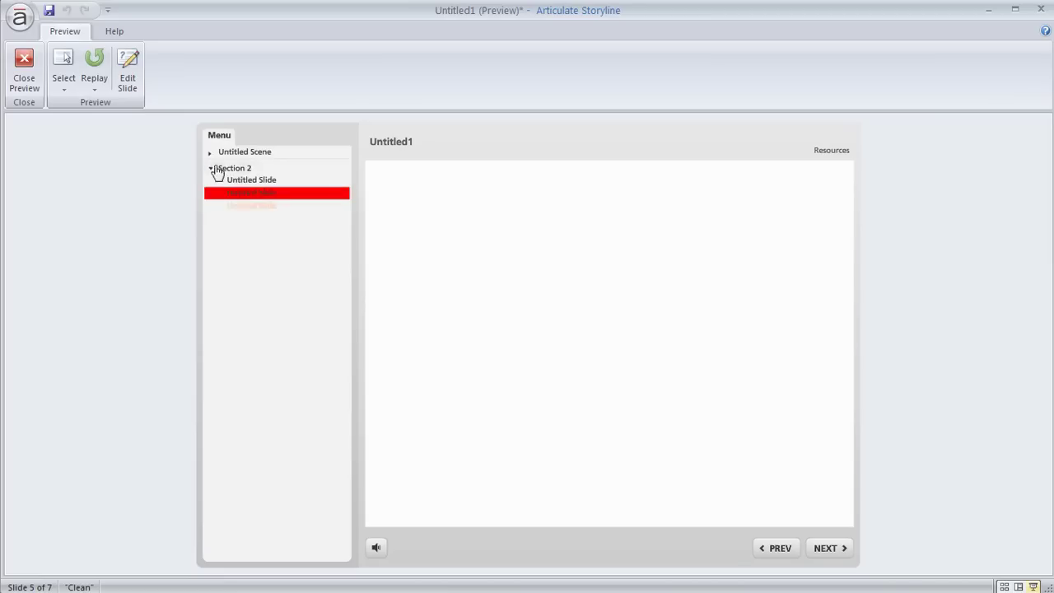
pyautogui.click(209, 155)
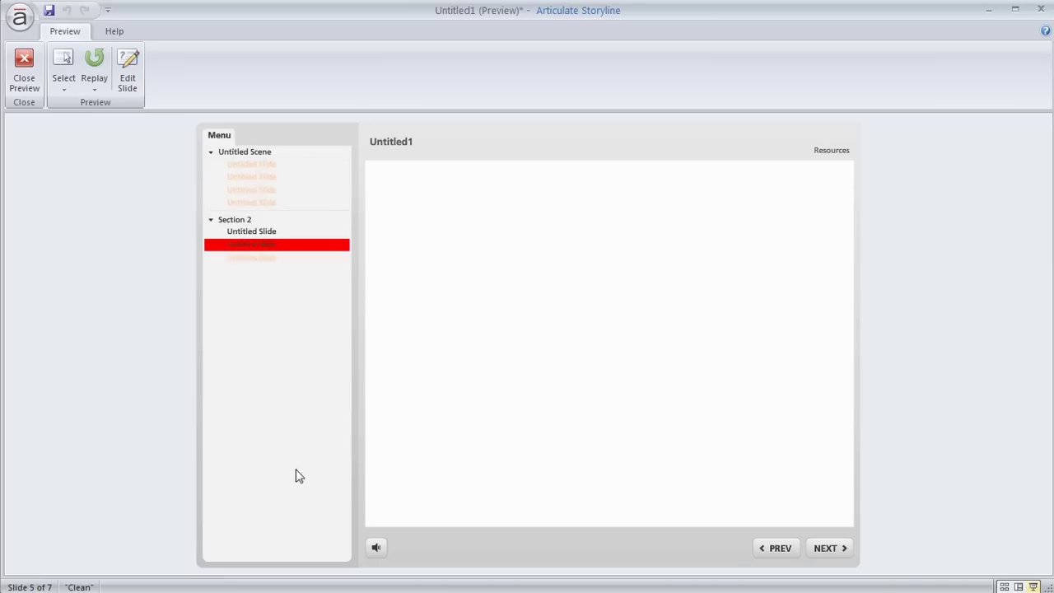